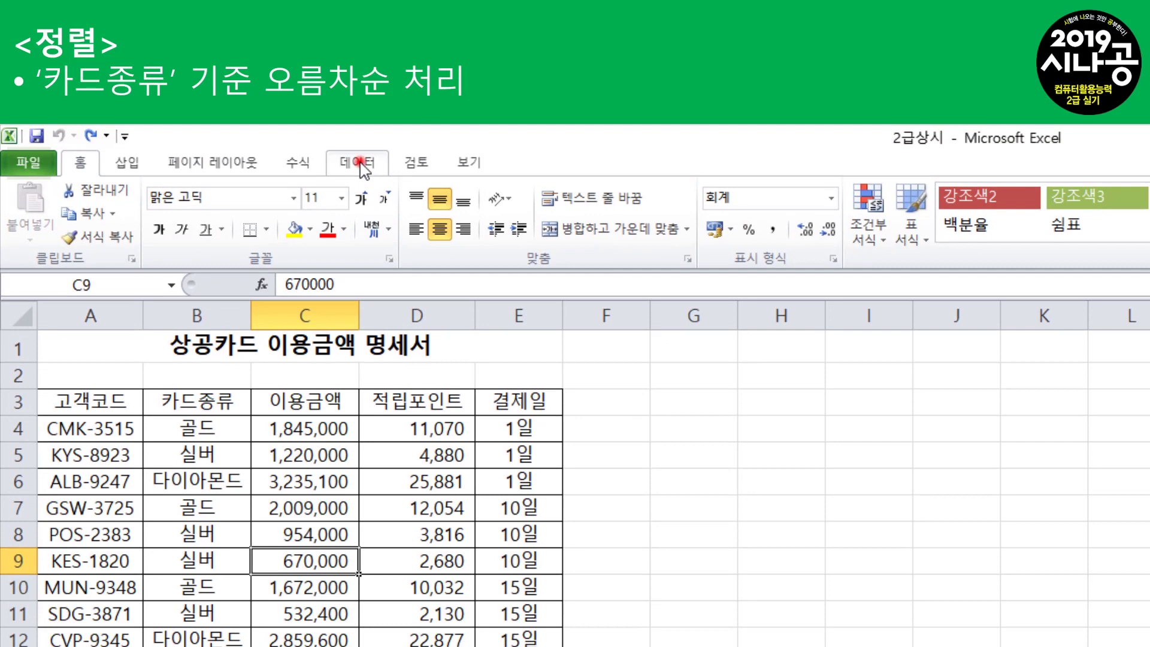
# Step: Sort the card usage table by 카드종류 in ascending order and check the grouped card types in B3:B15
pyautogui.click(358, 161)
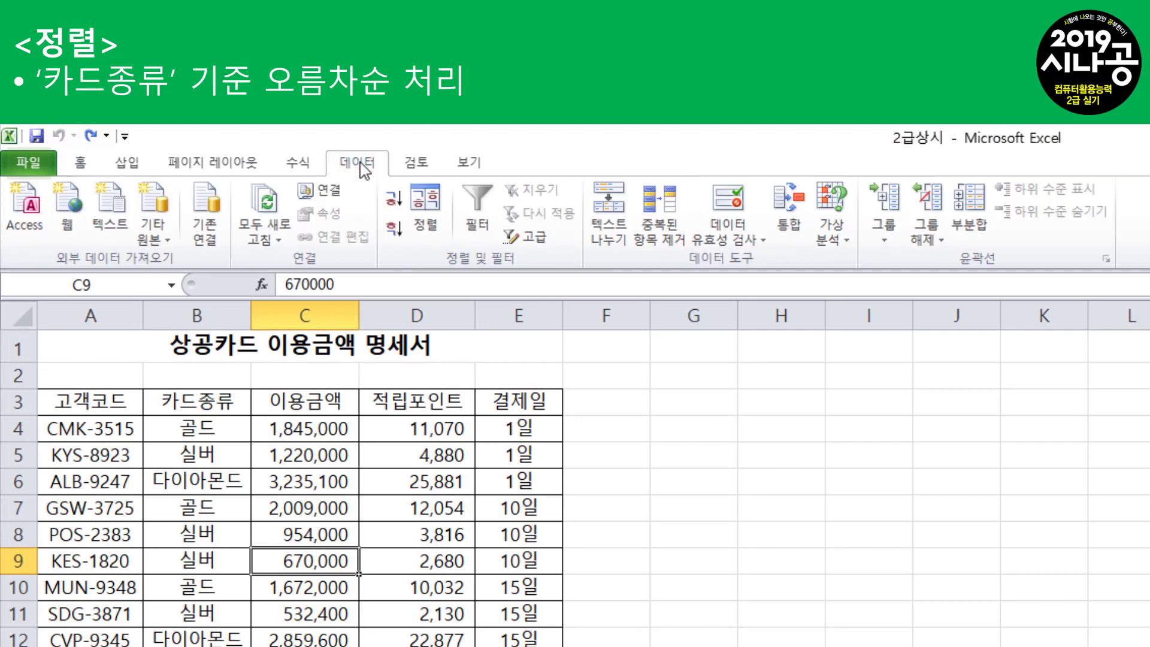
pyautogui.click(426, 212)
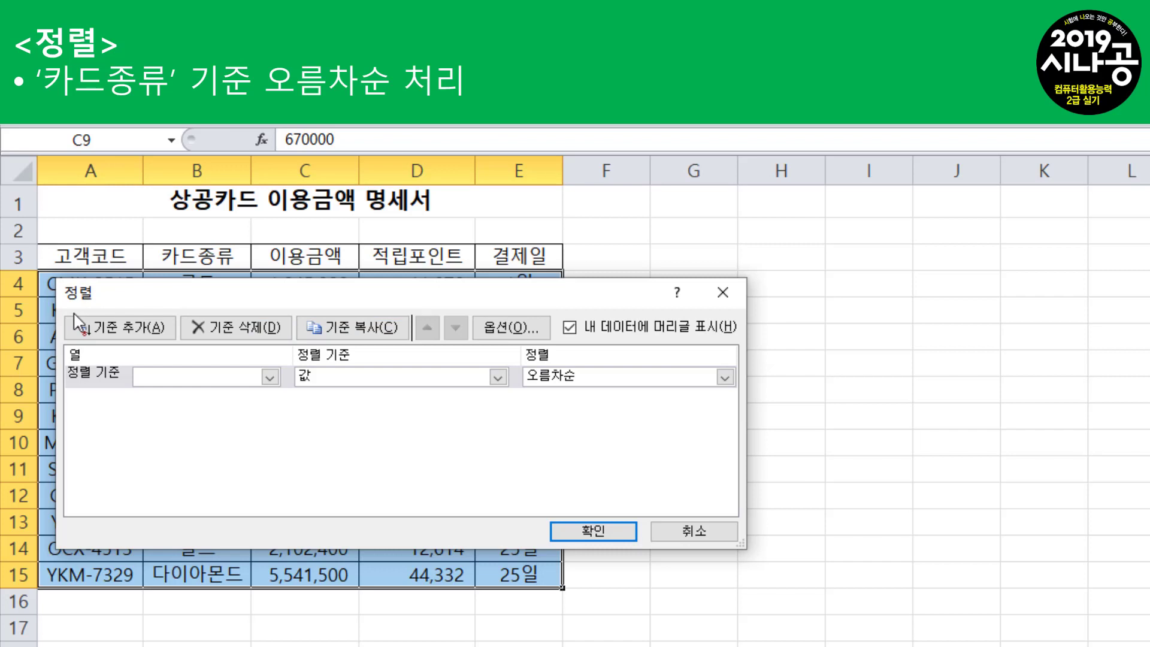
pyautogui.click(270, 377)
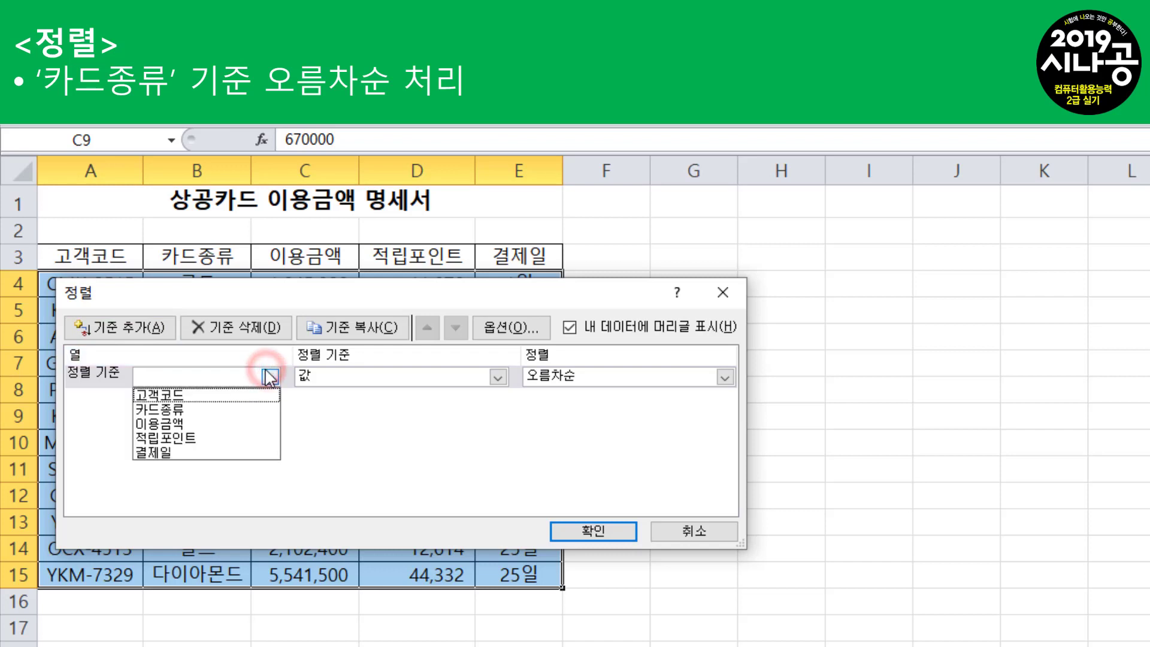
pyautogui.click(183, 412)
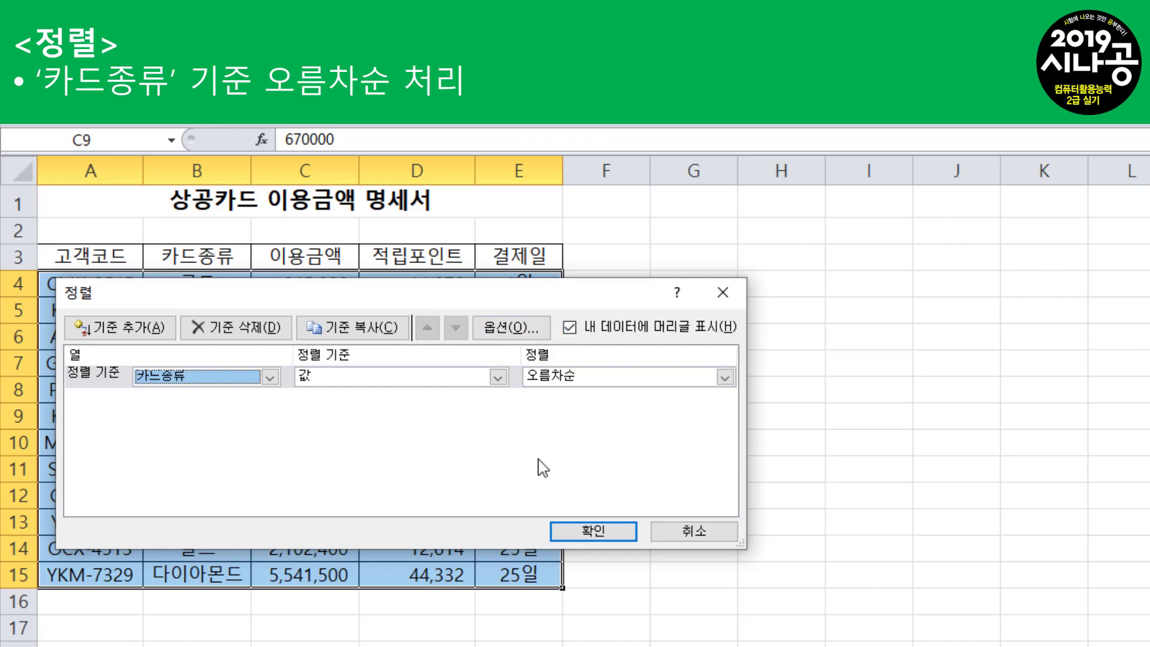
pyautogui.click(603, 530)
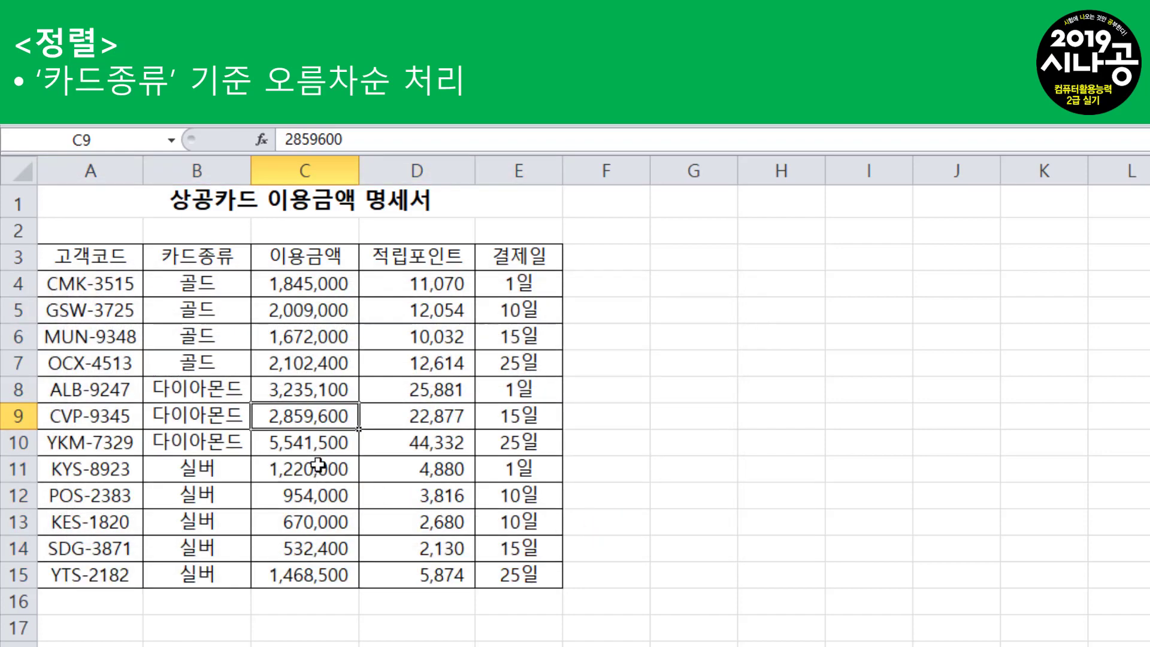
pyautogui.click(209, 262)
pyautogui.moveTo(206, 286); pyautogui.dragTo(198, 576)
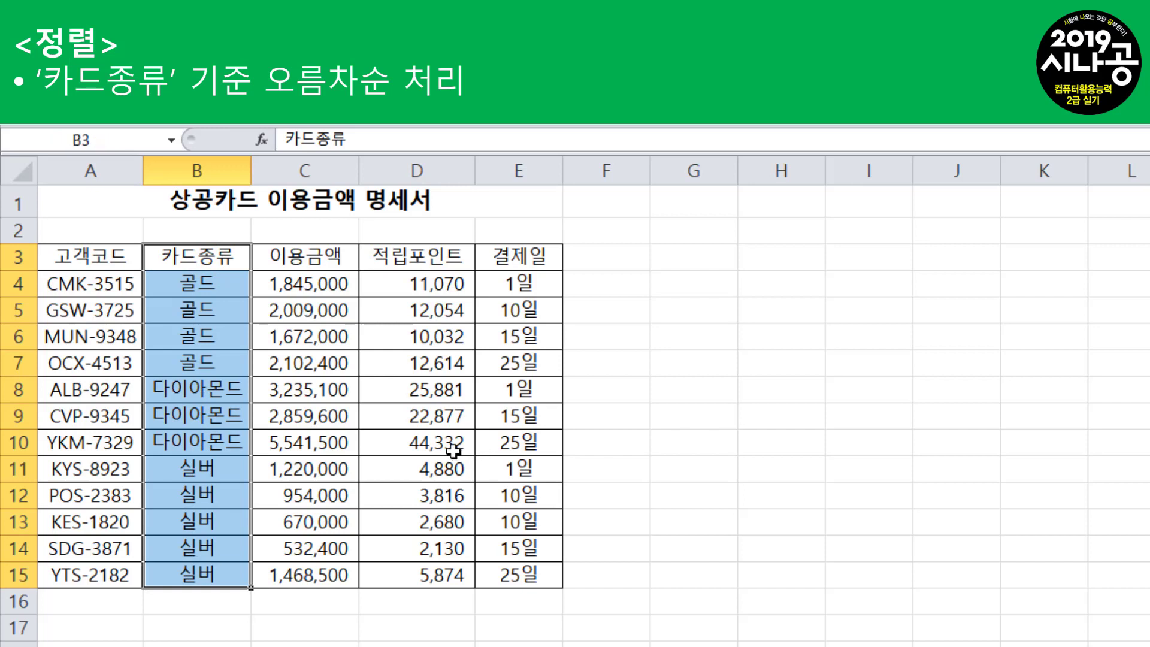
# Step: Start a subtotal on the sorted table, grouping by 카드종류 and using the 합계 function
pyautogui.click(302, 414)
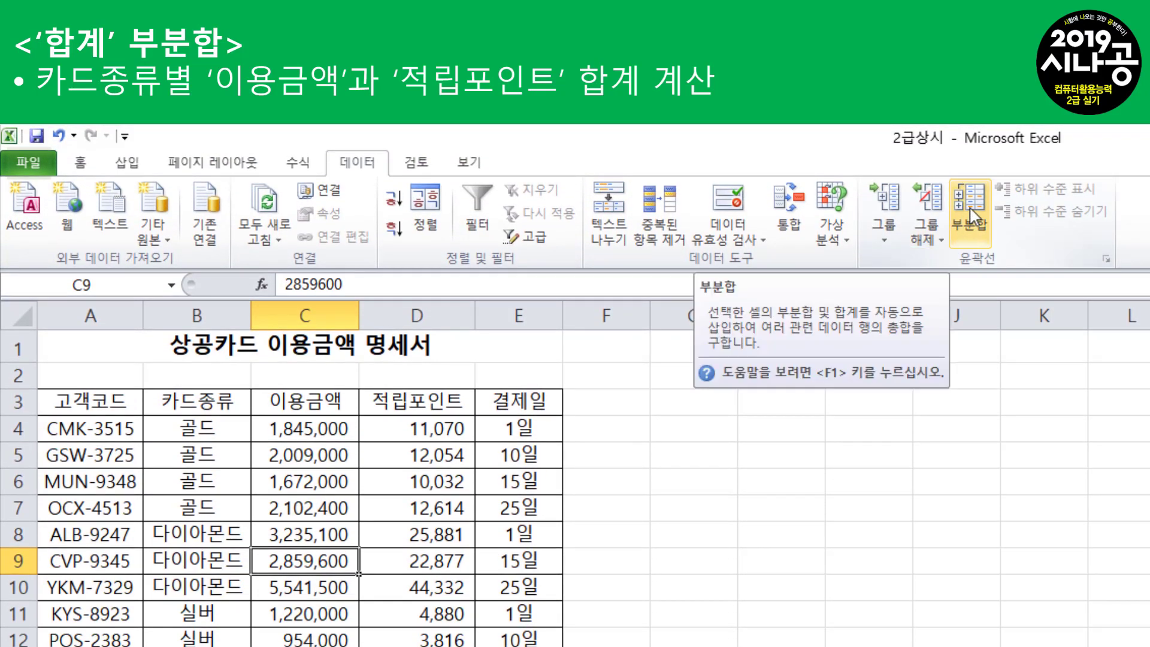
pyautogui.click(970, 209)
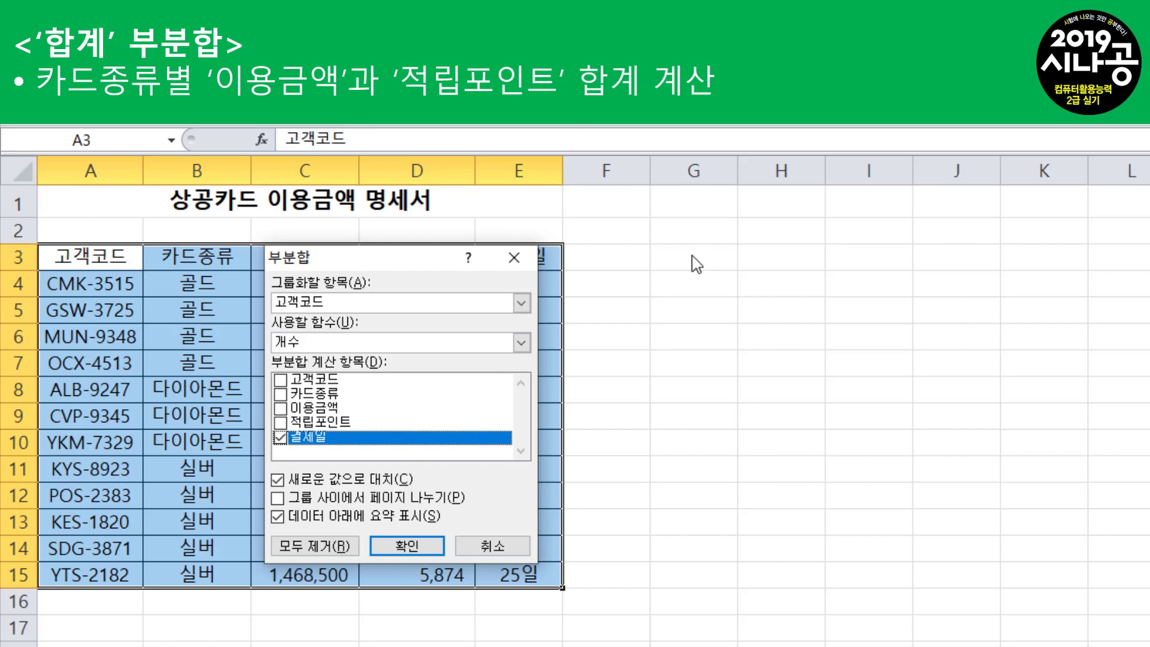
pyautogui.click(520, 303)
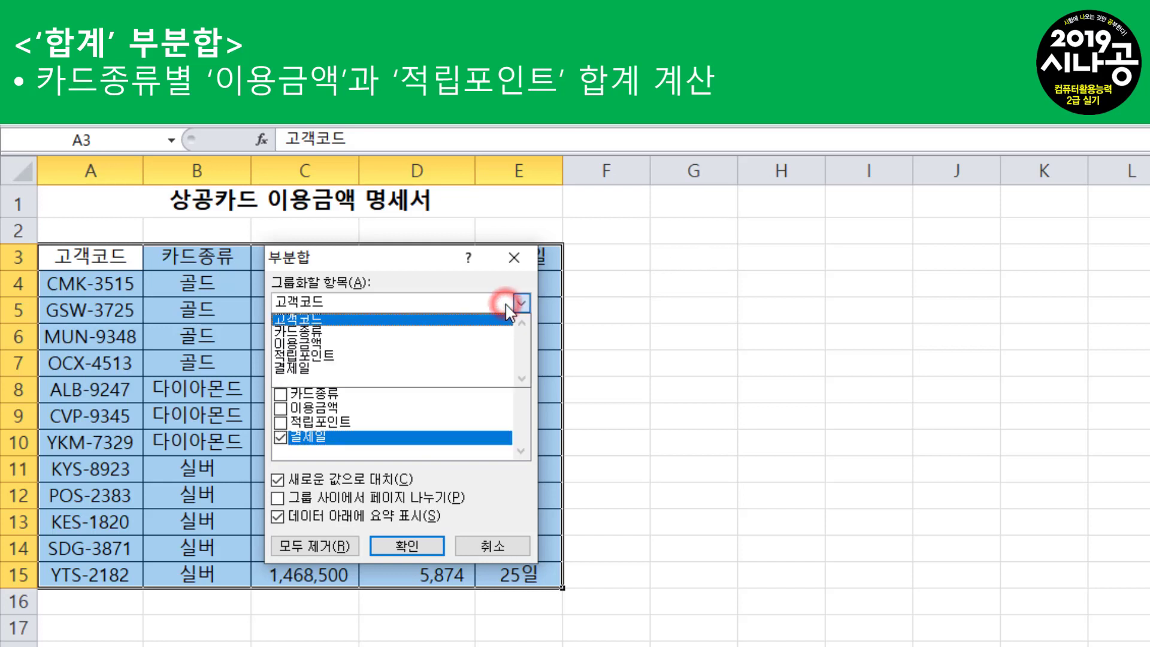
pyautogui.click(311, 329)
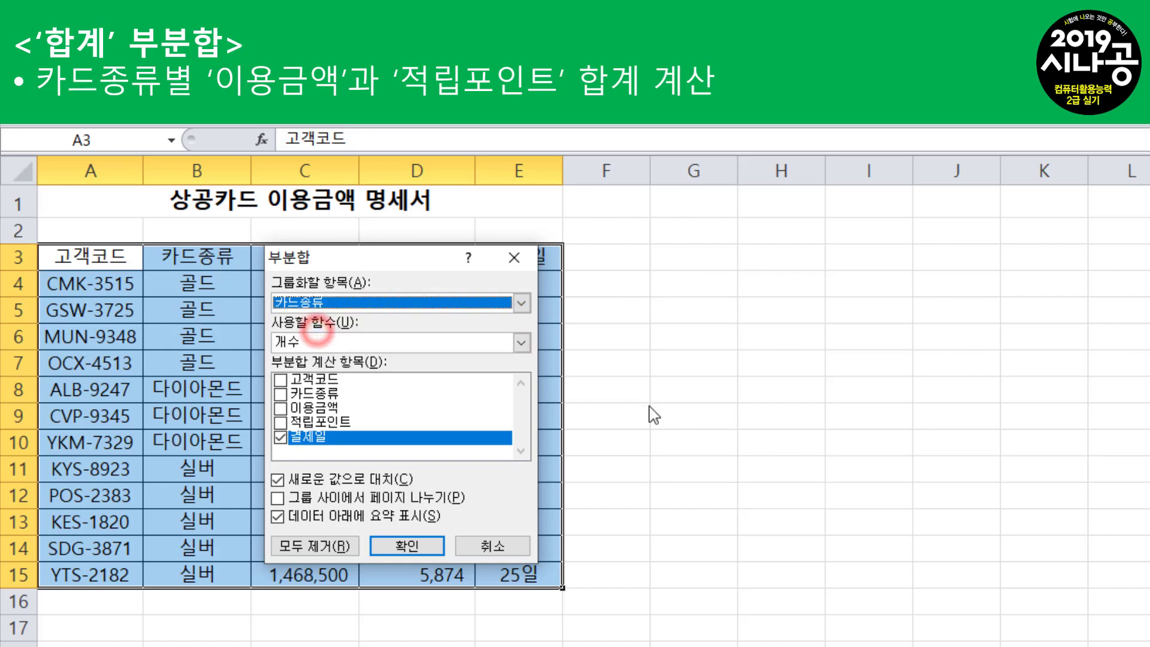
pyautogui.click(521, 342)
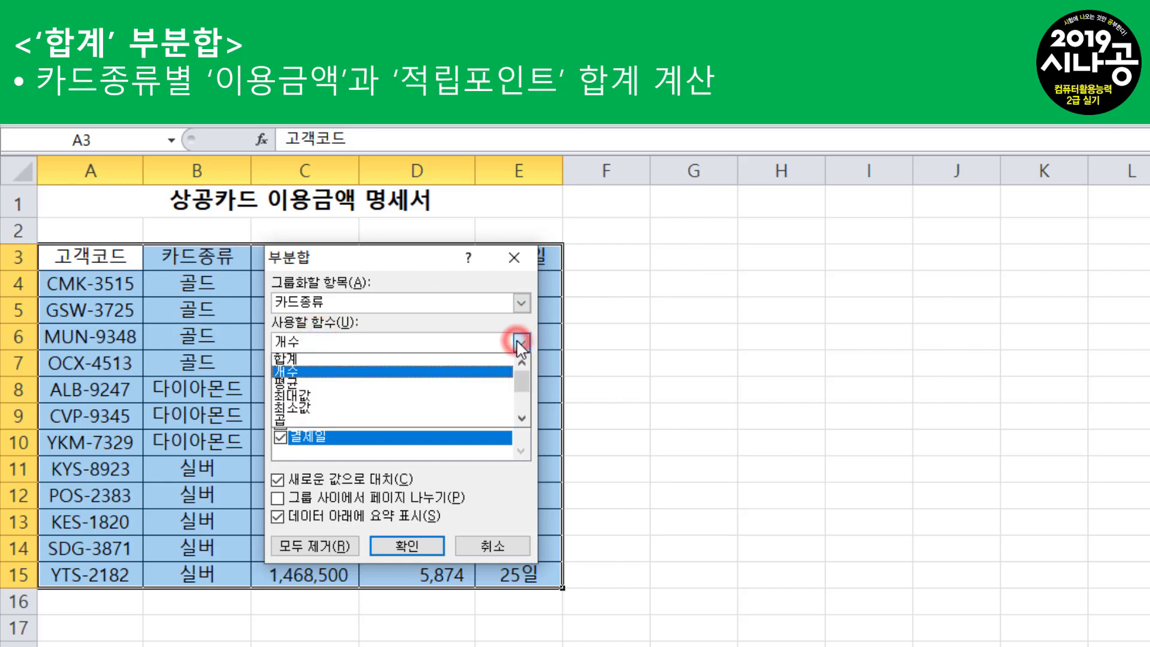
pyautogui.click(381, 359)
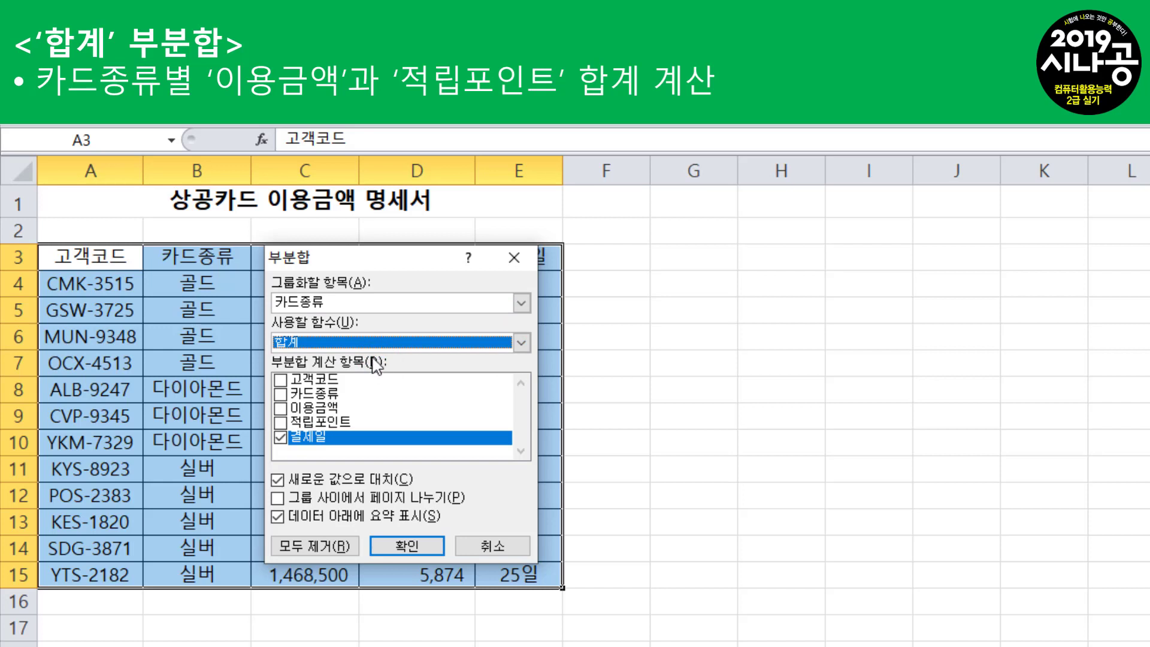
# Step: Include 이용금액 and 적립포인트 in the subtotal calculation, exclude 결제일, and apply the subtotal
pyautogui.click(281, 409)
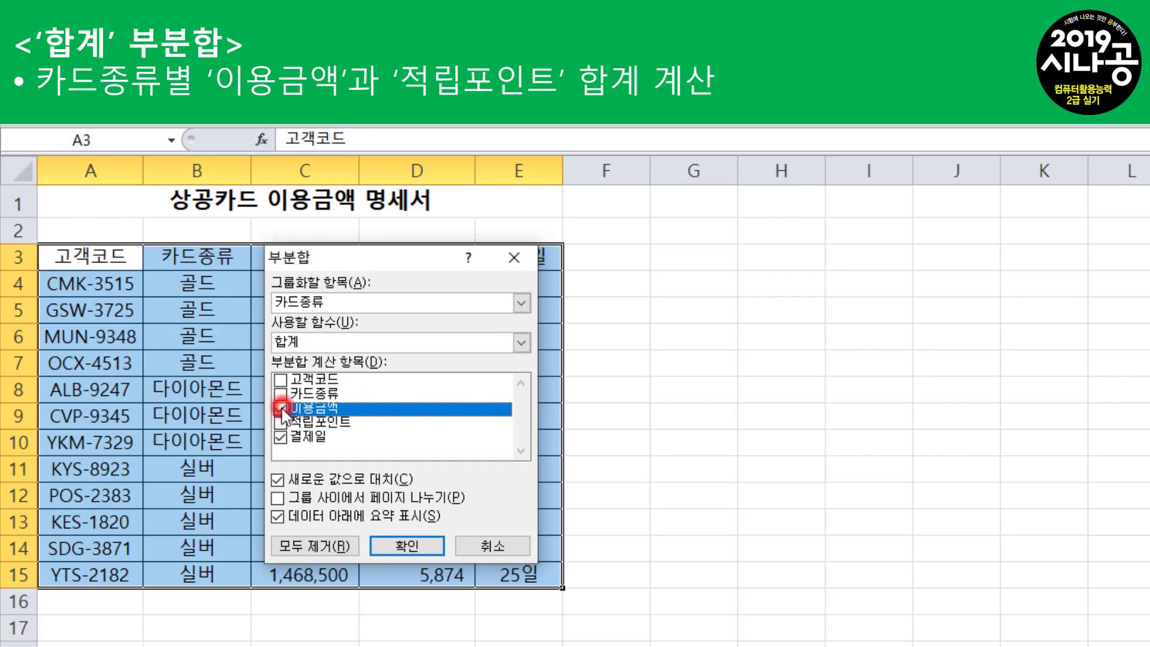
pyautogui.click(280, 423)
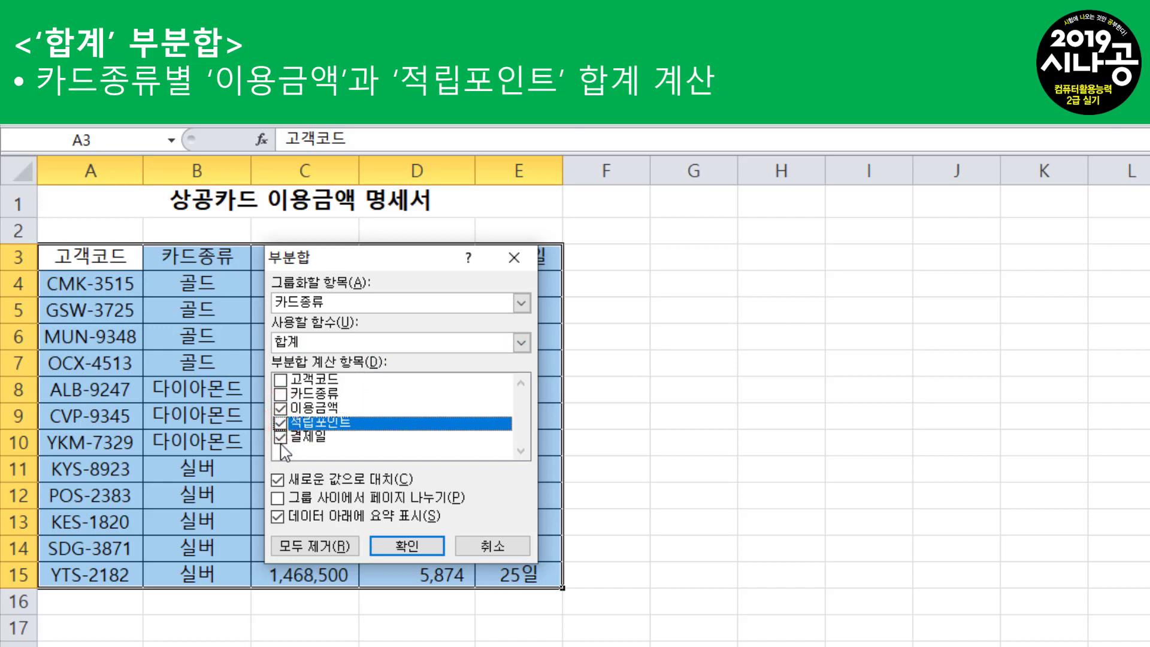
pyautogui.click(282, 438)
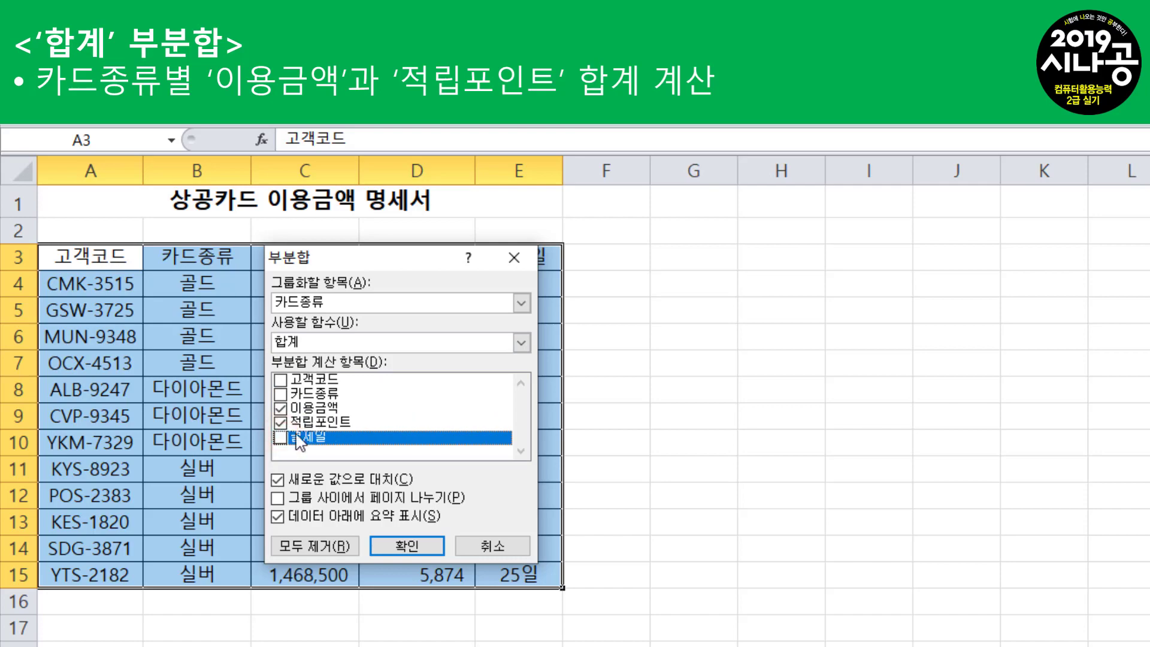
pyautogui.click(424, 547)
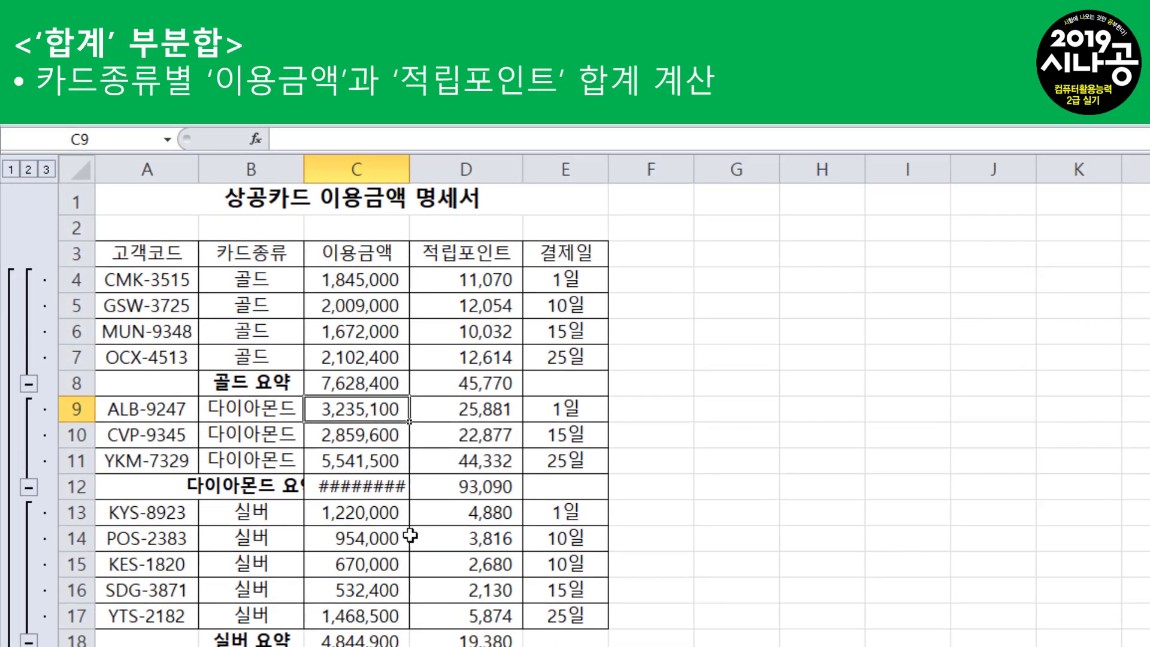
# Step: Examine the 골드 요약 row against its headers and the 이용금액 totals in C12 and C19
pyautogui.moveTo(230, 240); pyautogui.dragTo(459, 241)
pyautogui.moveTo(238, 357); pyautogui.dragTo(435, 356)
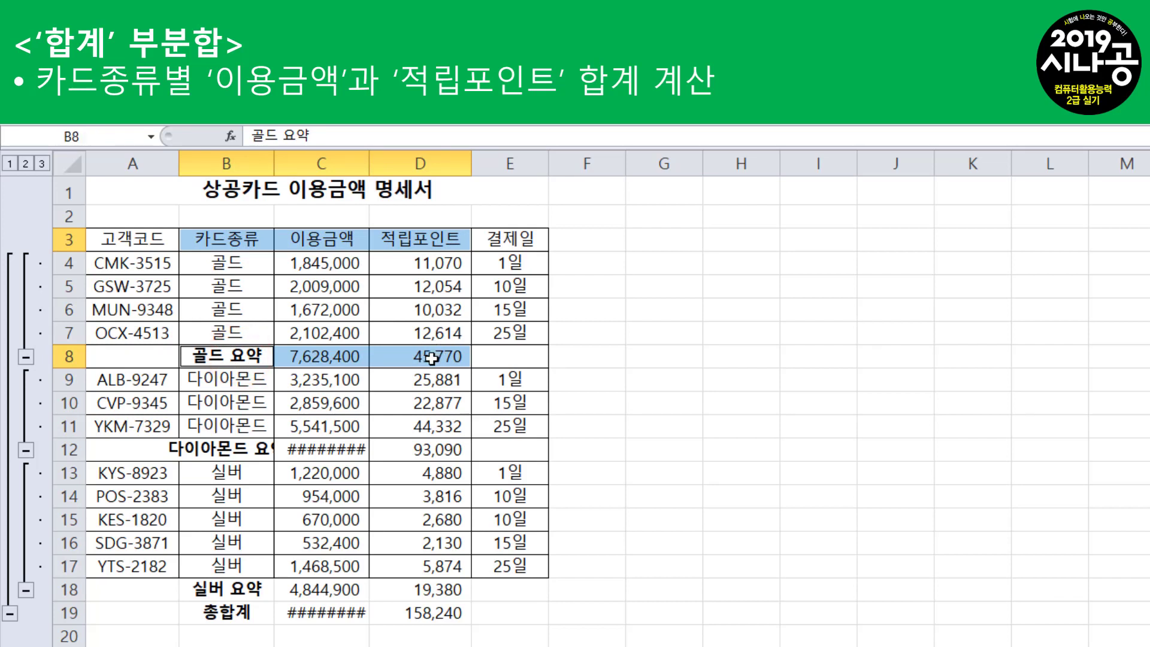
pyautogui.click(338, 446)
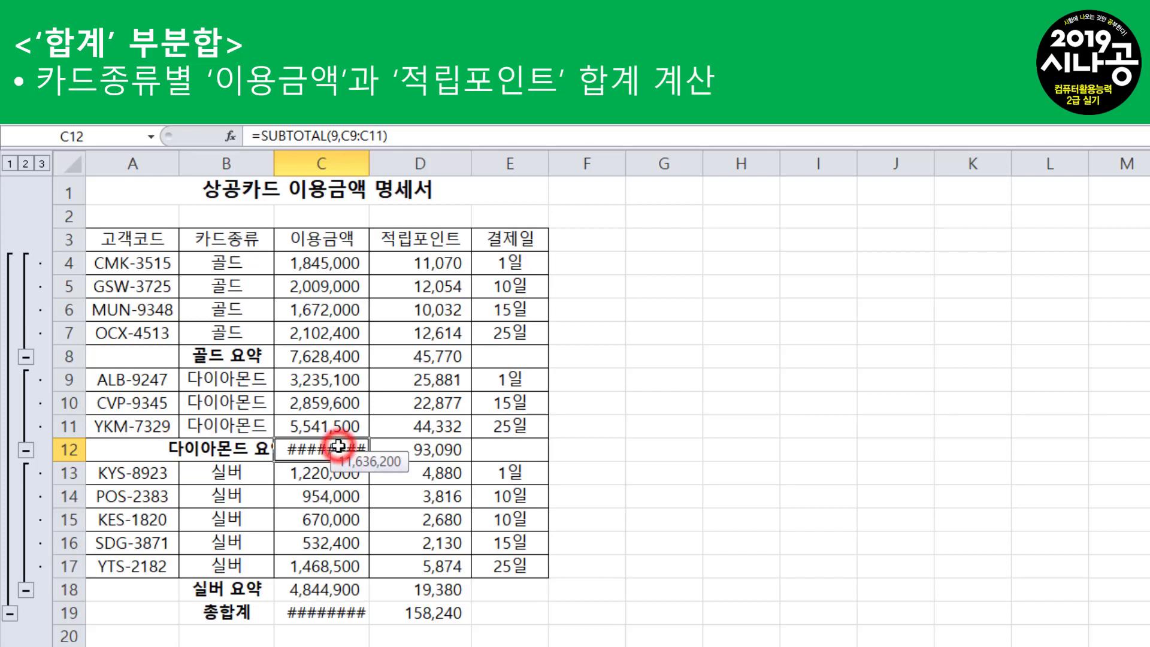
pyautogui.keyDown('ctrl'); pyautogui.click(339, 613); pyautogui.keyUp('ctrl')
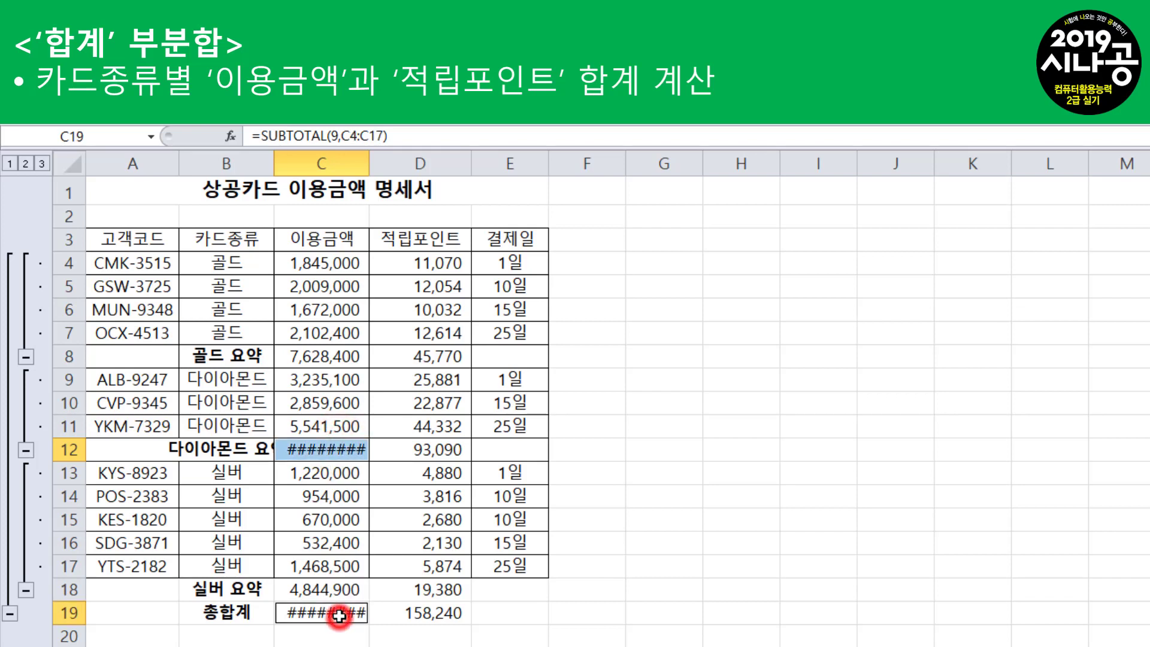
pyautogui.click(329, 445)
pyautogui.moveTo(318, 444)
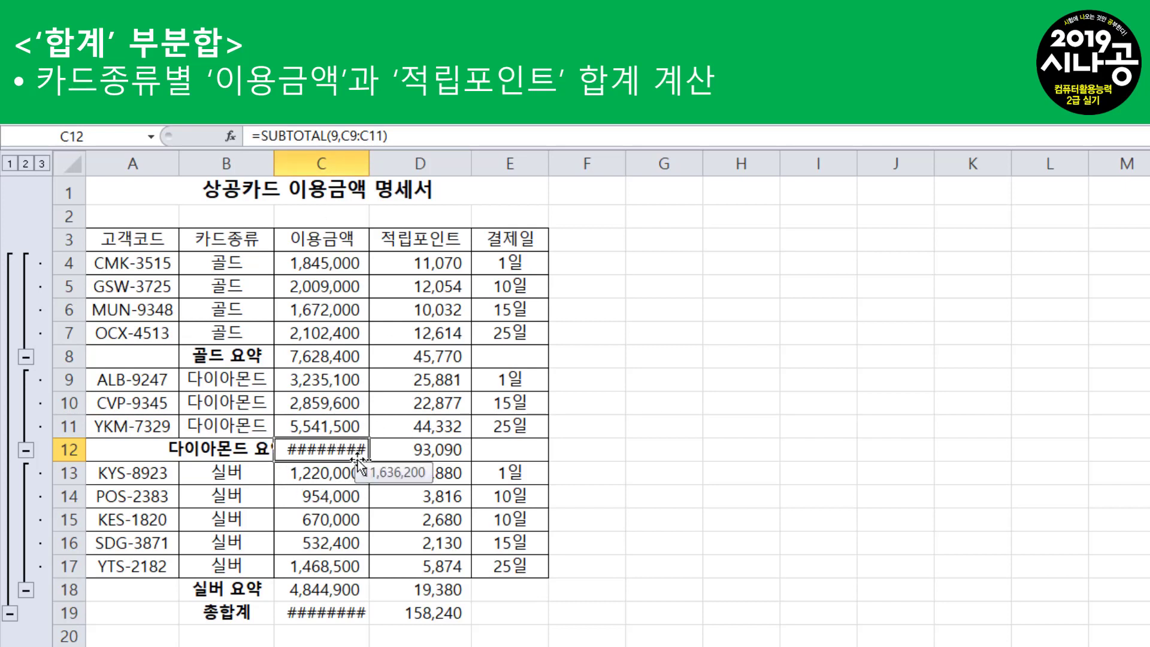
pyautogui.keyDown('ctrl'); pyautogui.click(357, 613); pyautogui.keyUp('ctrl')
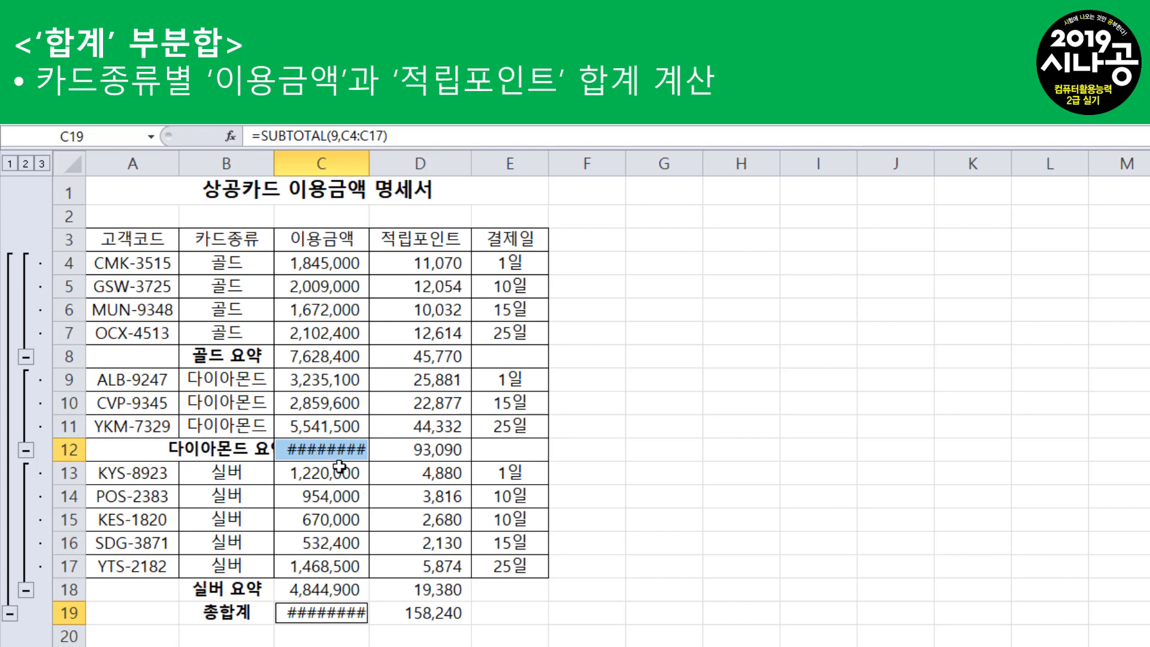
# Step: Widen the 이용금액 column slightly so that the totals in C12 and C19 fit
pyautogui.click(336, 153)
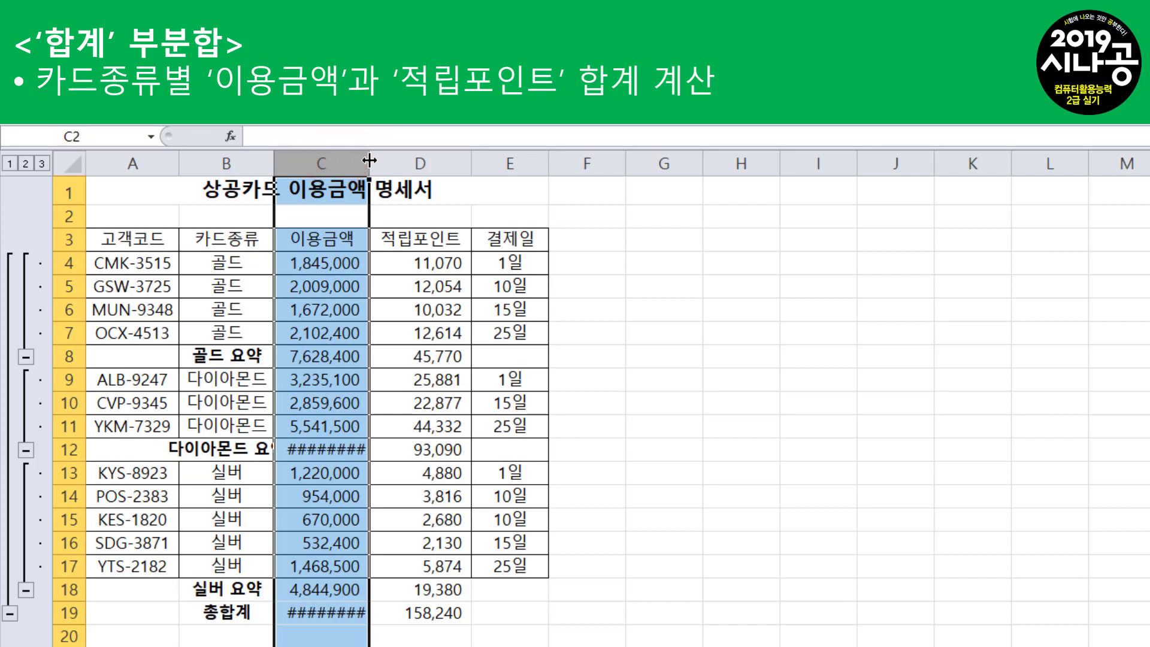
pyautogui.moveTo(370, 158); pyautogui.dragTo(381, 159)
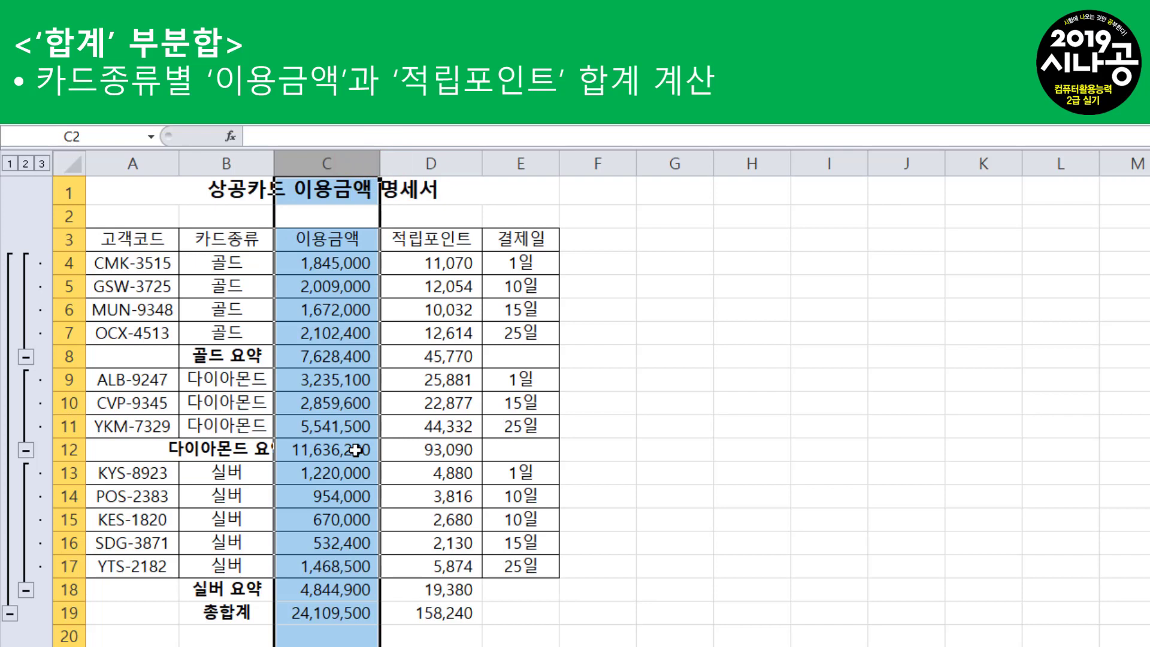
pyautogui.click(333, 616)
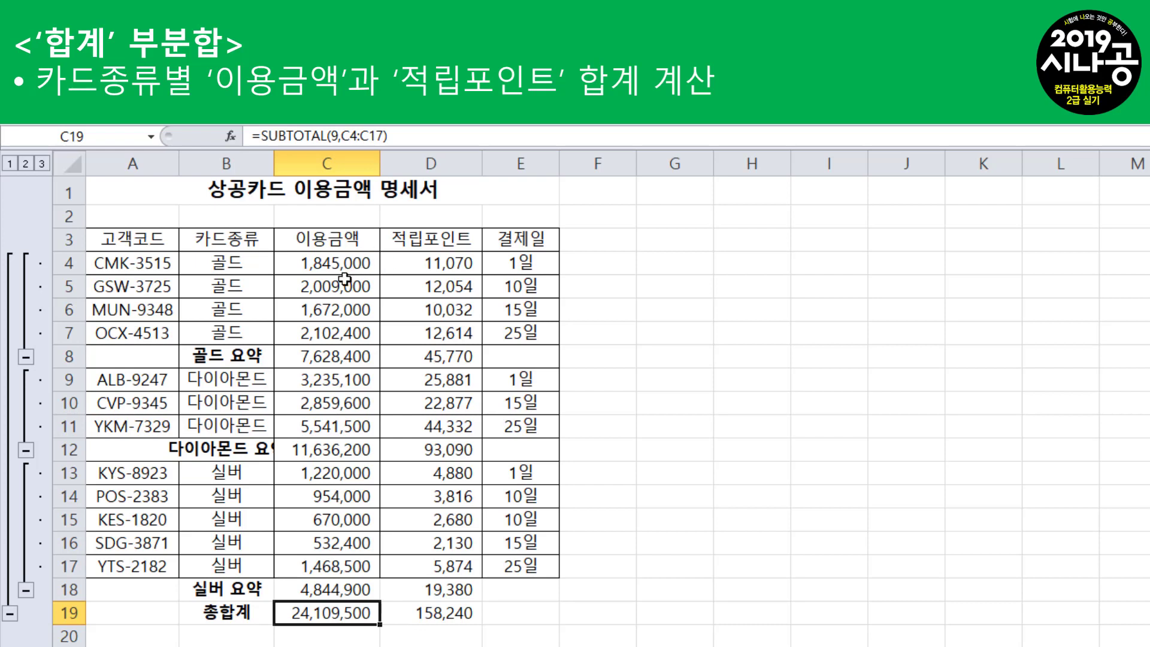
# Step: Auto-fit the width of the 카드종류 column to its longest entry, the 다이아몬드 요약 label
pyautogui.click(227, 164)
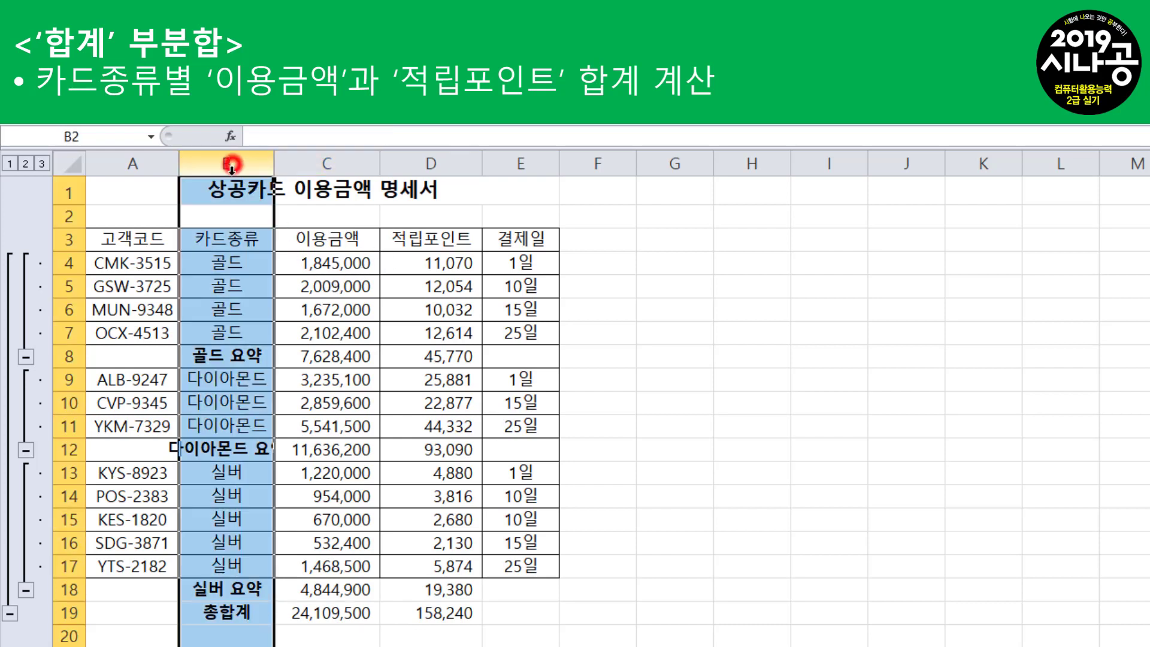
pyautogui.click(256, 448)
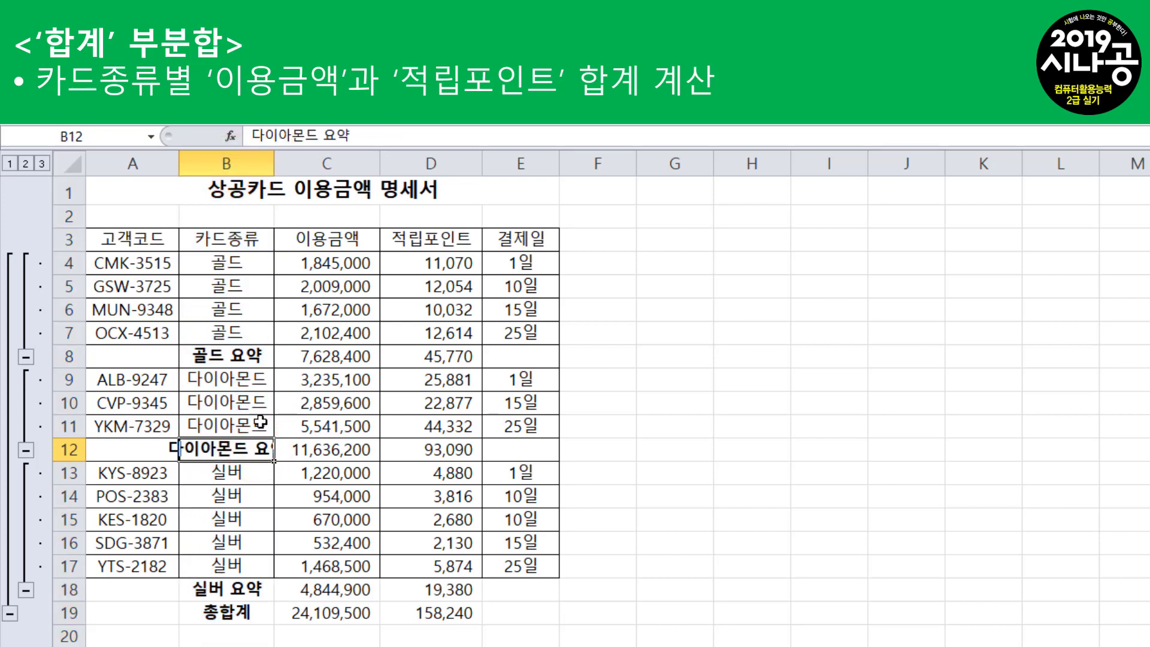
pyautogui.click(249, 155)
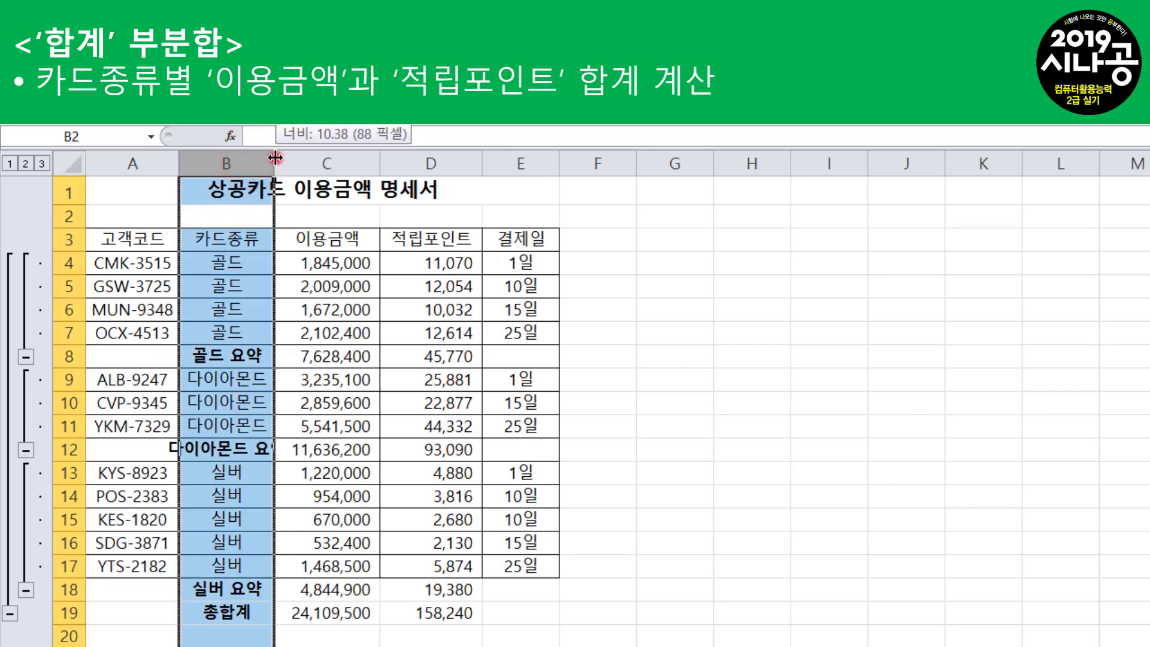
pyautogui.doubleClick(274, 158)
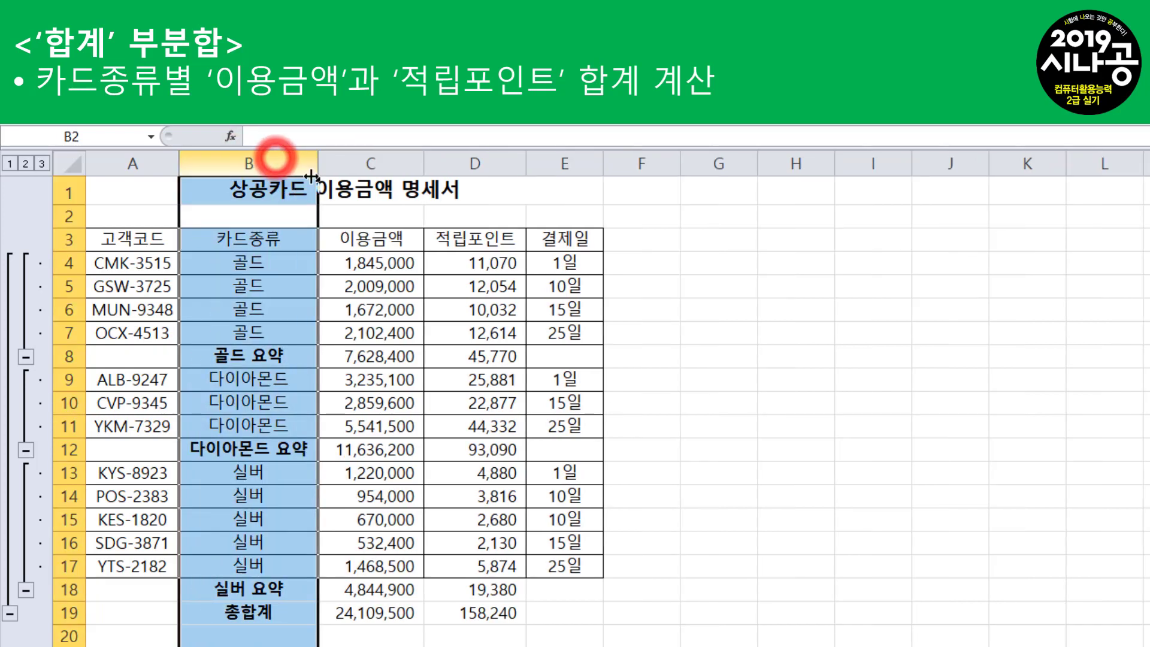
# Step: Apply a 최대값 subtotal of 이용금액 and 적립포인트 by 카드종류, with 새로운 값으로 대치 enabled
pyautogui.click(387, 354)
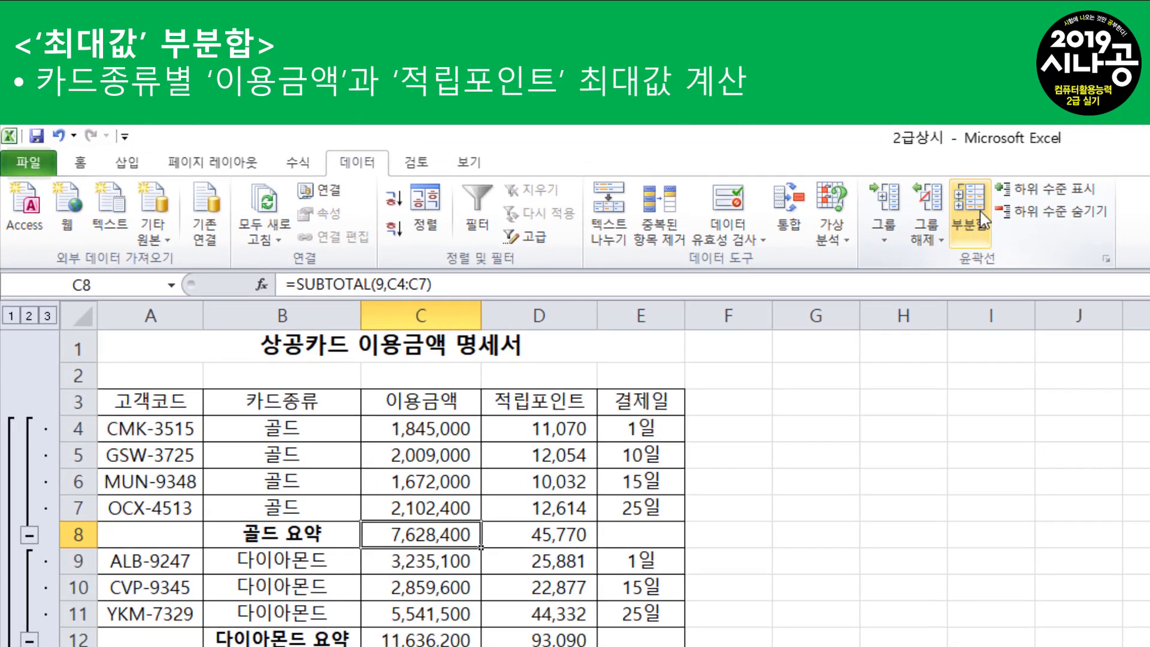
pyautogui.click(981, 213)
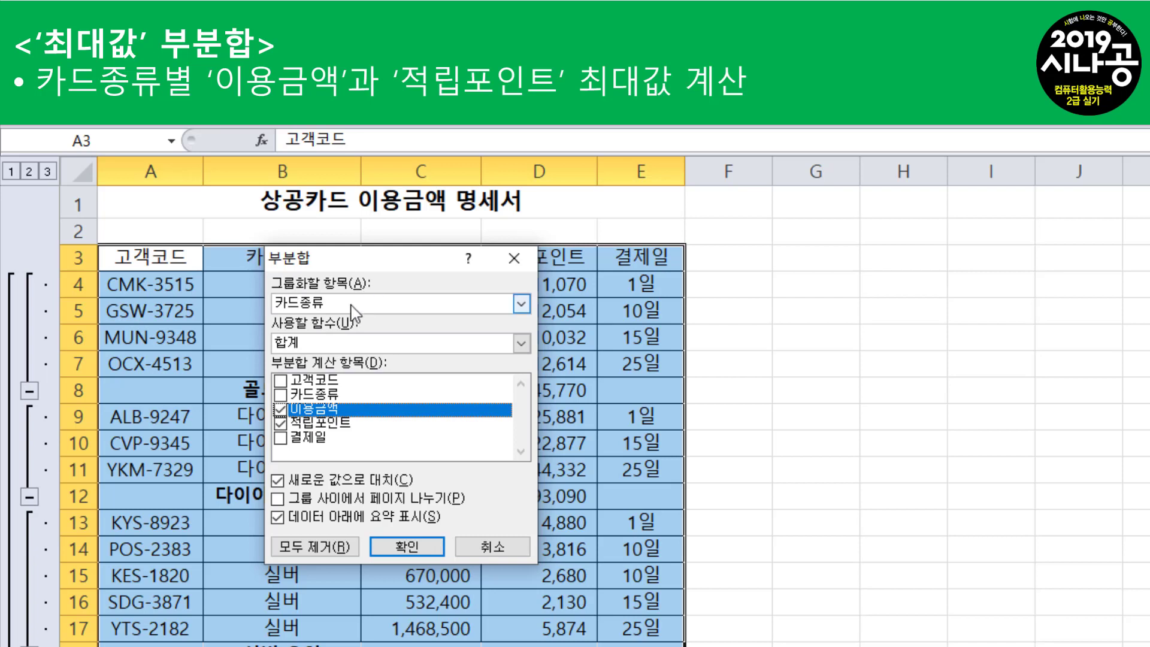
pyautogui.click(521, 342)
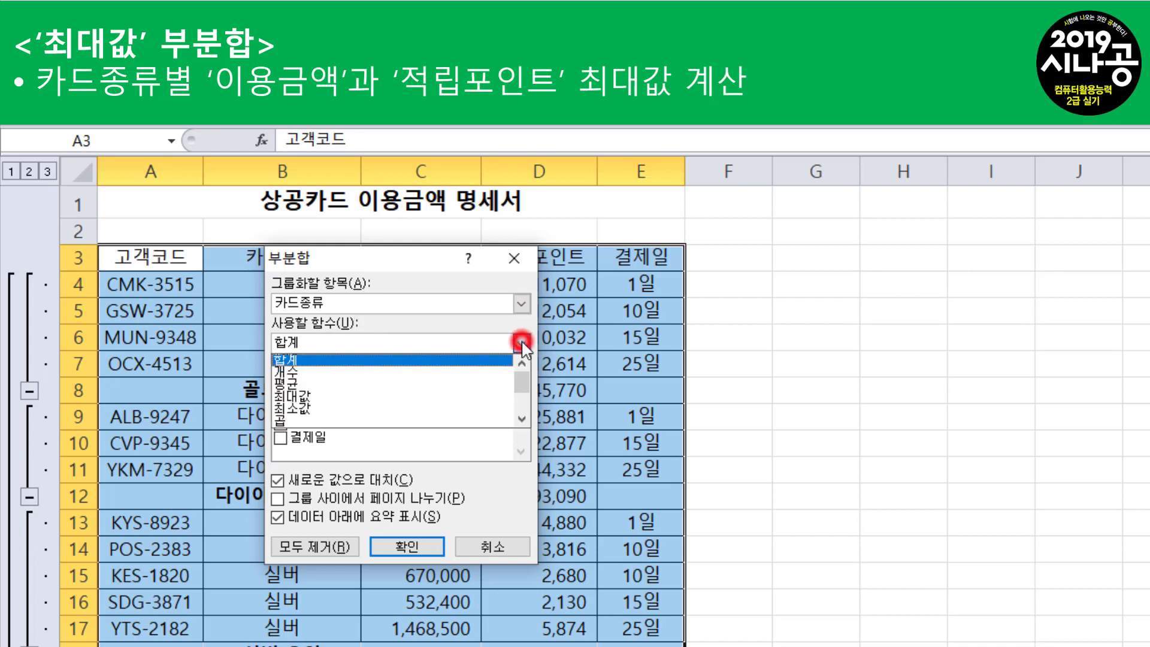
pyautogui.click(328, 396)
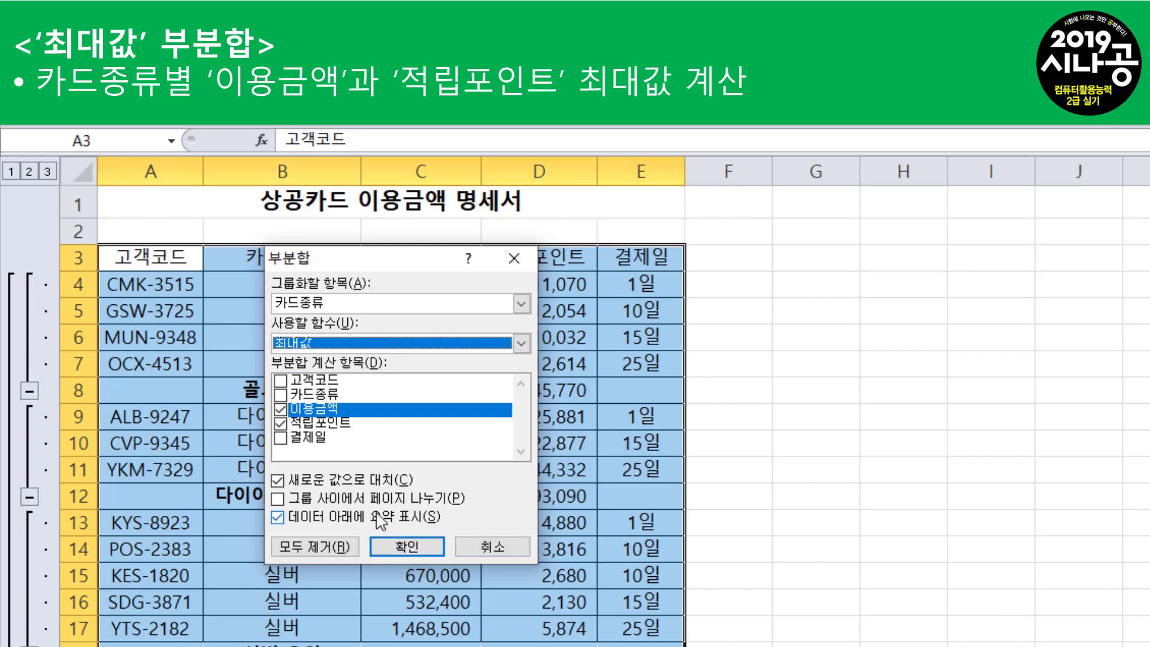
pyautogui.click(322, 480)
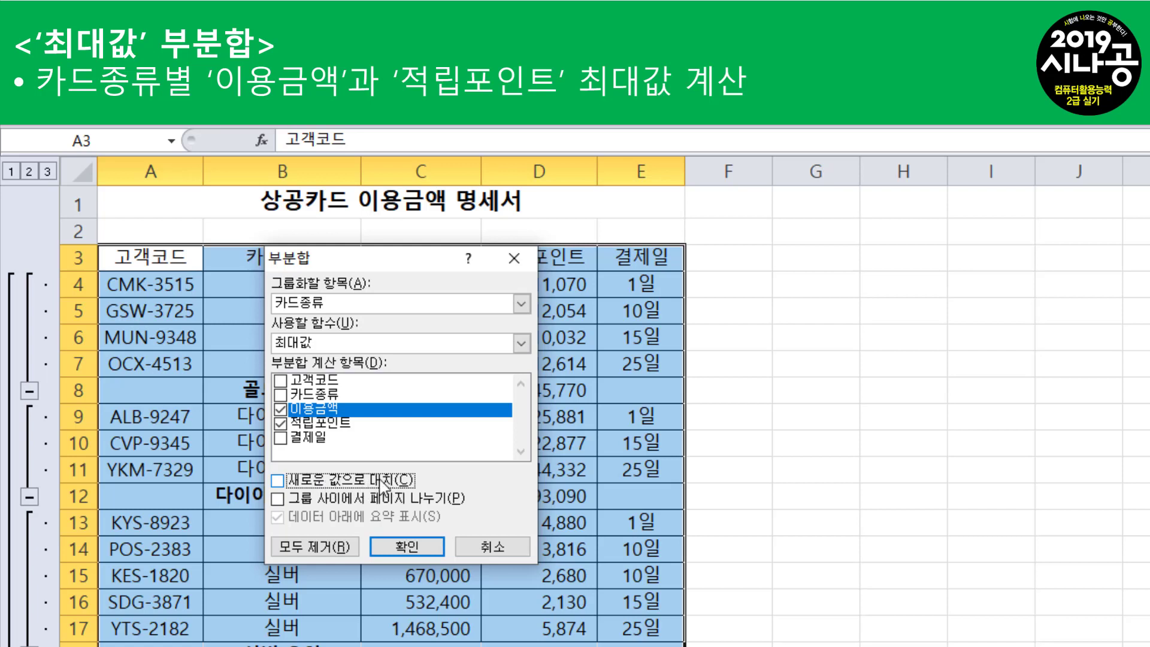
pyautogui.click(305, 481)
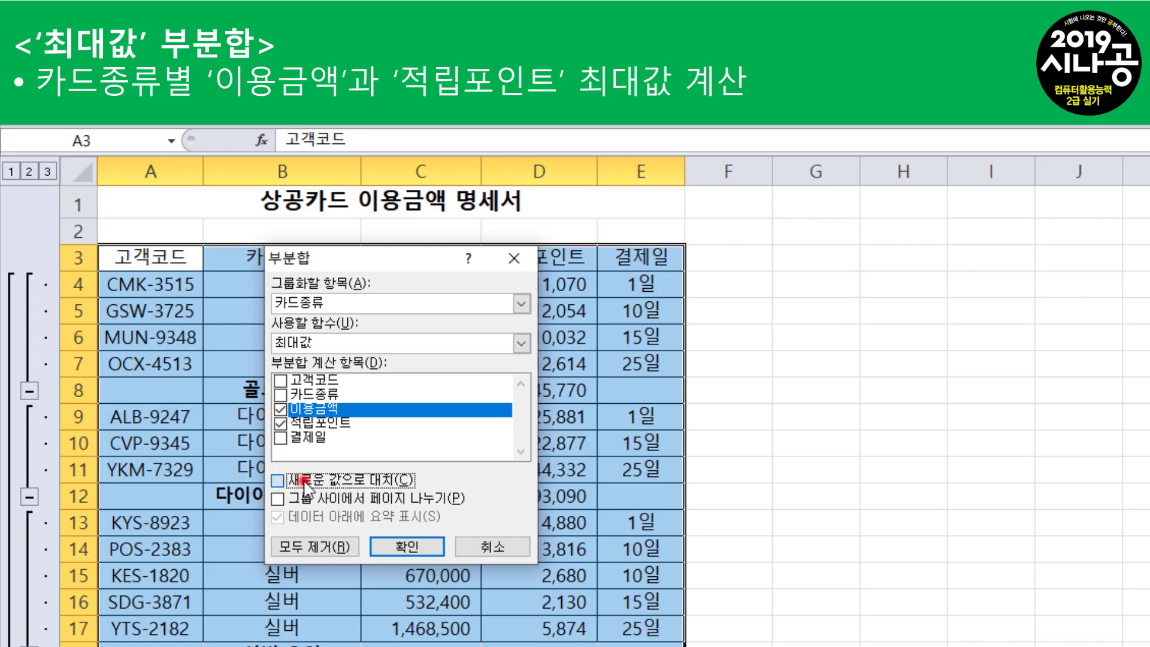
pyautogui.click(425, 548)
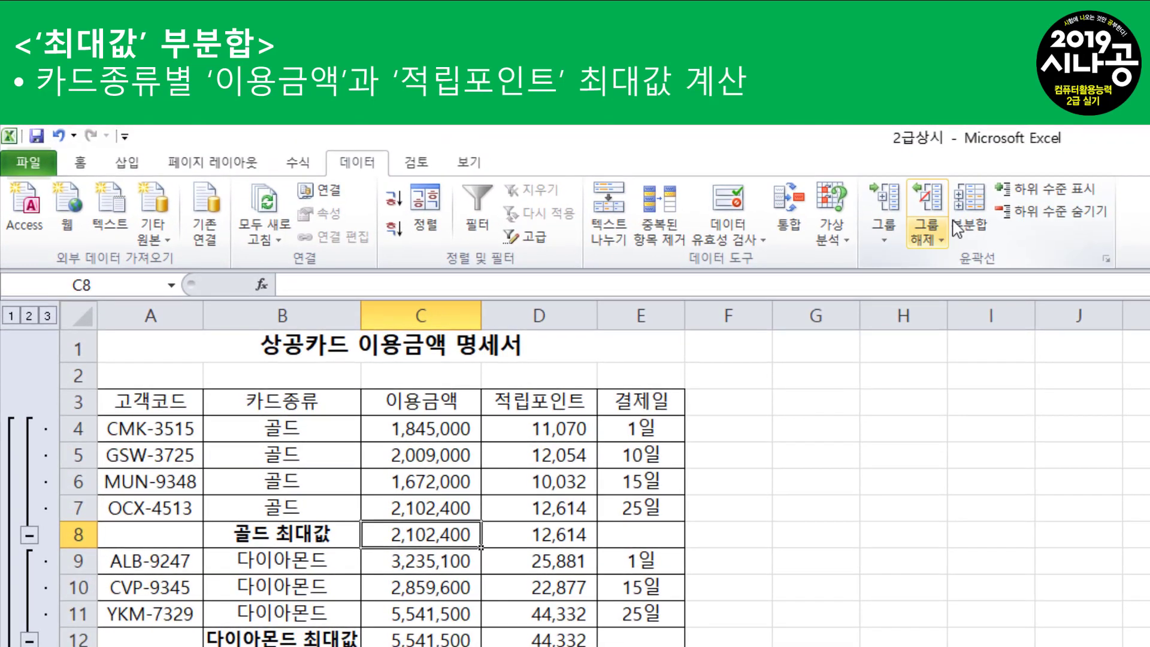
# Step: Remove all existing subtotals from the table and apply a 합계 subtotal of 이용금액 and 적립포인트 by 카드종류
pyautogui.click(870, 93)
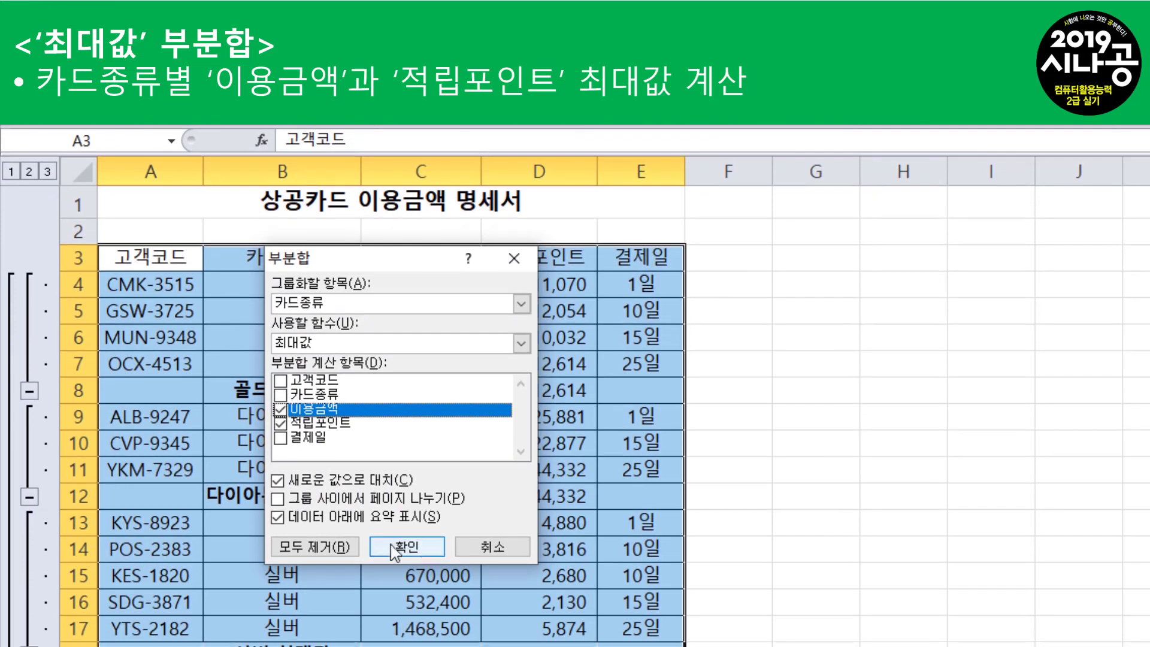
pyautogui.click(324, 546)
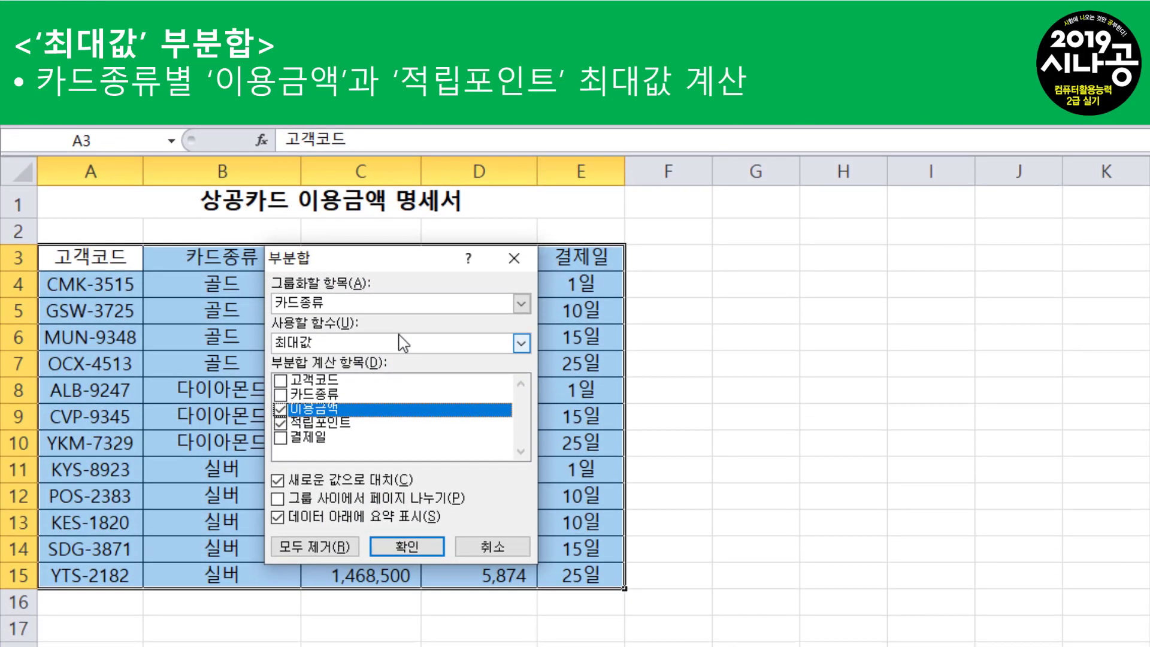
pyautogui.click(383, 485)
pyautogui.click(315, 360)
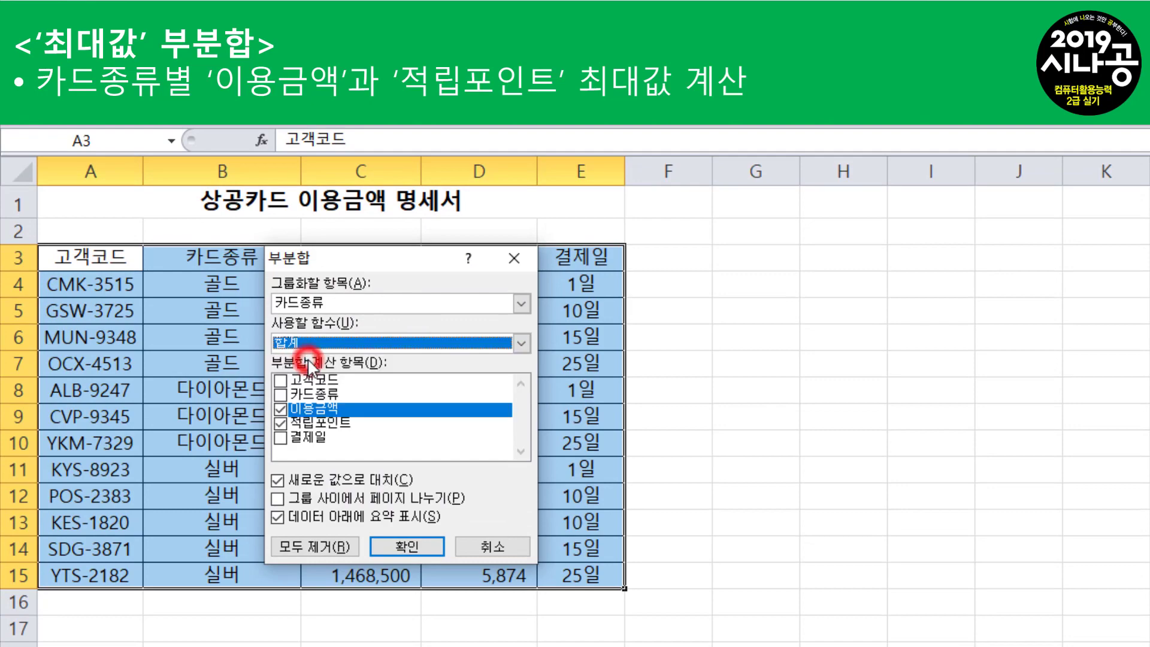
pyautogui.click(406, 546)
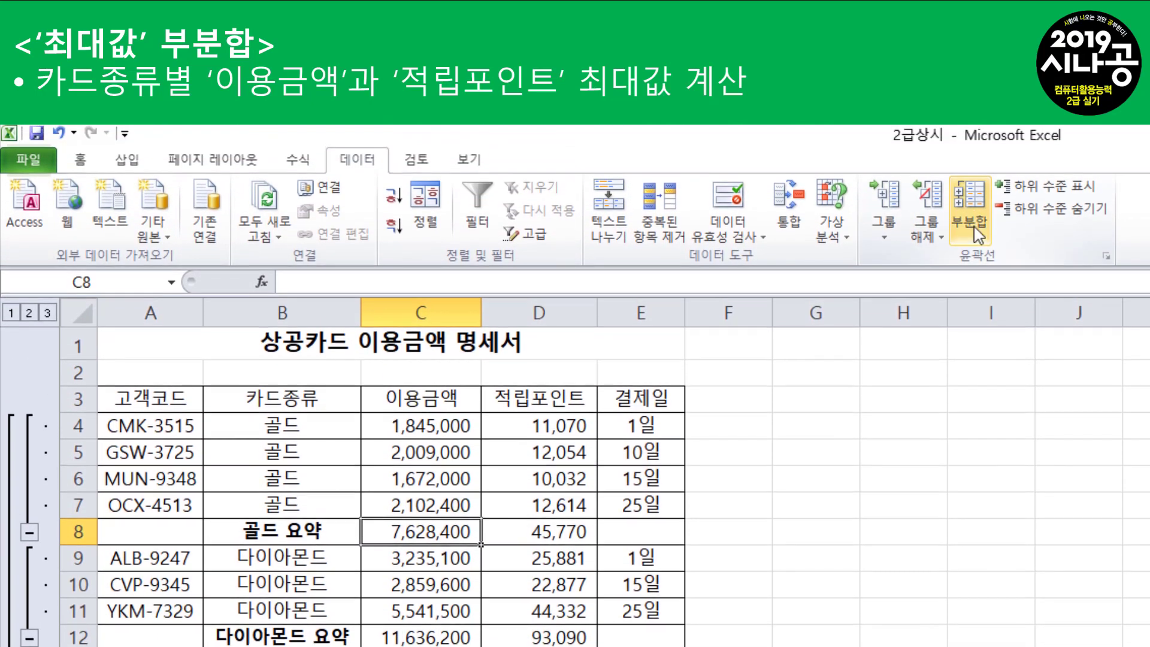
# Step: Add a 최대값 subtotal of 이용금액 and 적립포인트 by 카드종류, with 새로운 값으로 대치 disabled to keep the 합계 subtotals
pyautogui.click(968, 170)
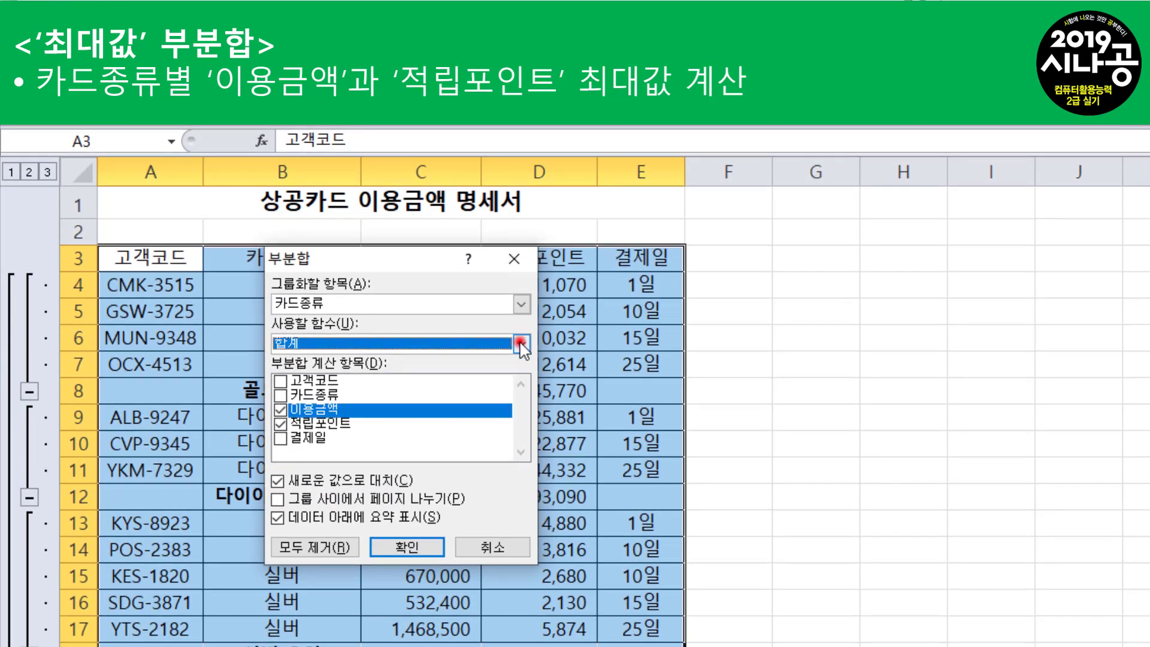
pyautogui.click(521, 445)
pyautogui.click(361, 395)
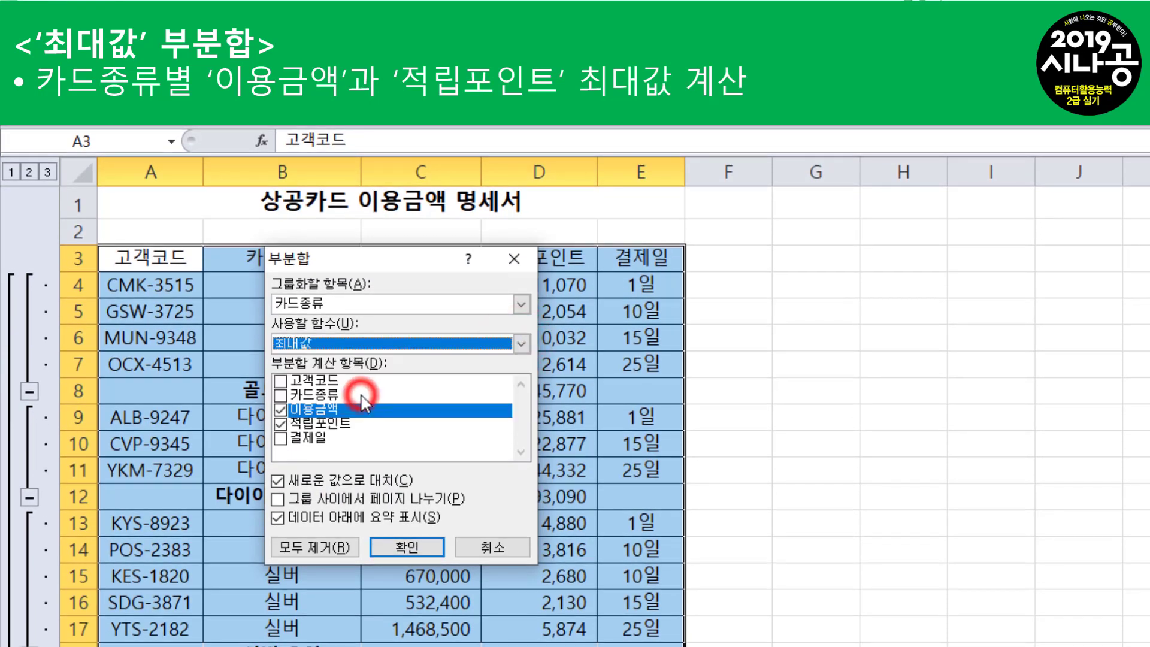
pyautogui.click(278, 482)
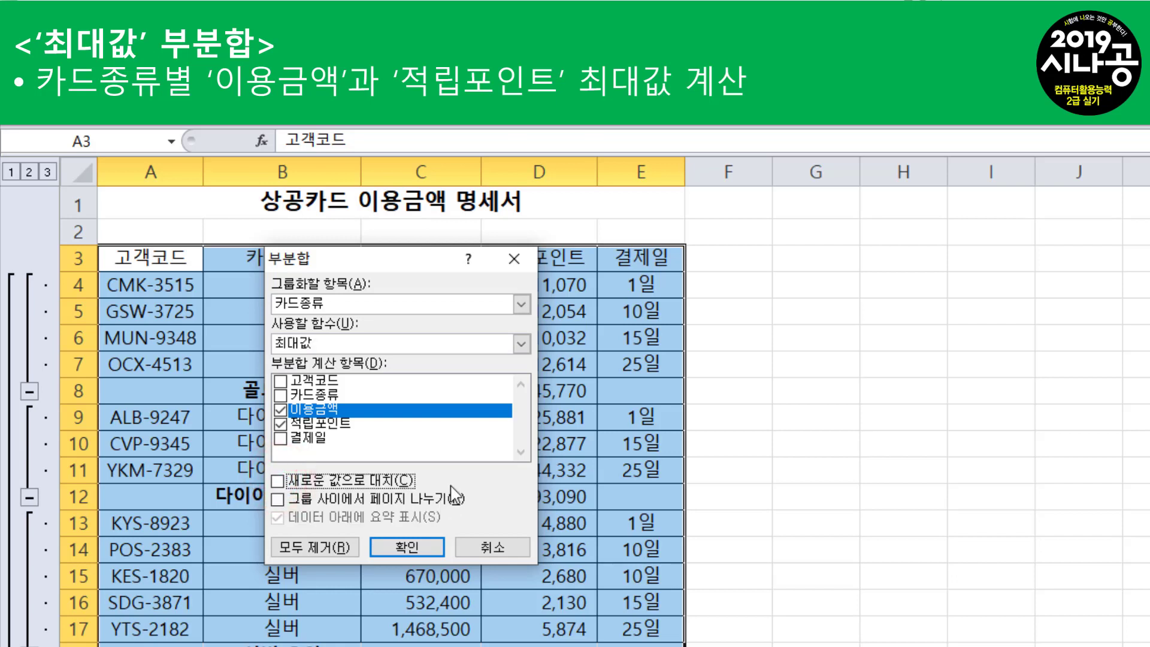
pyautogui.click(398, 542)
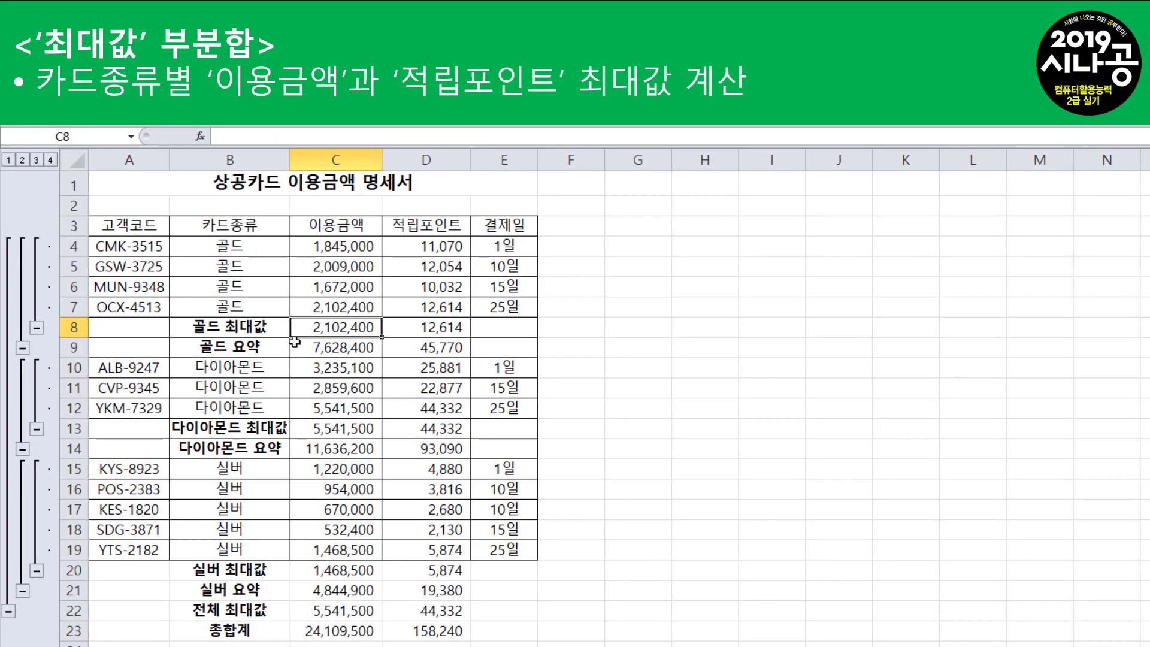
# Step: Examine the 골드 최대값 row against the 카드종류, 이용금액 and 적립포인트 headers
pyautogui.moveTo(231, 226); pyautogui.dragTo(436, 228)
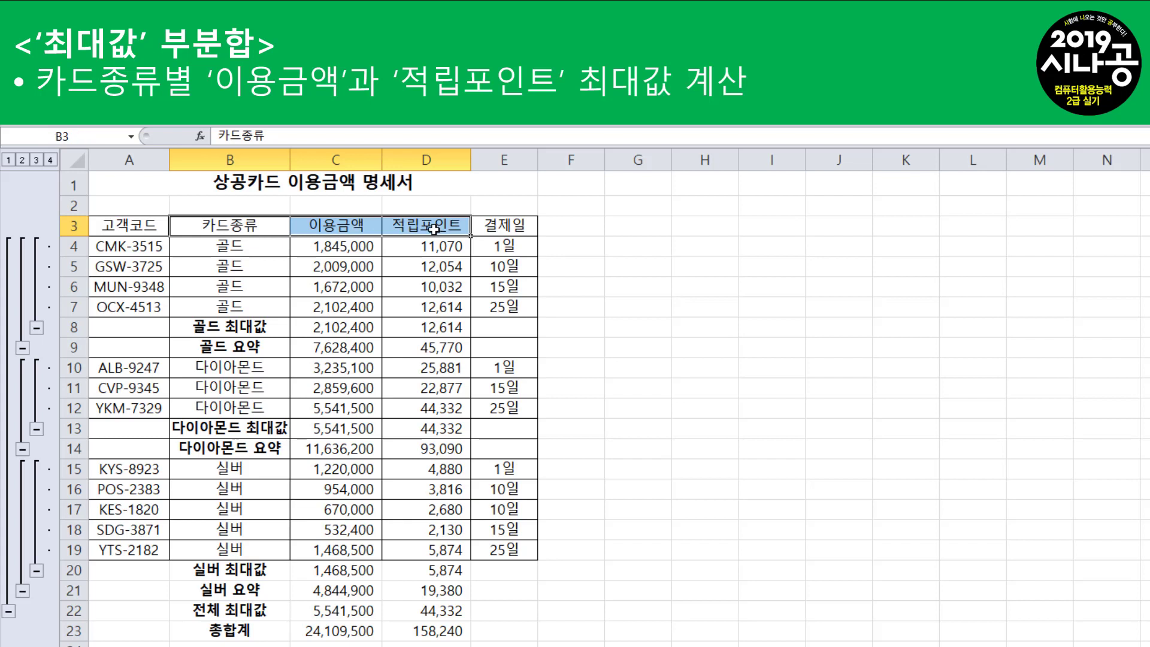
pyautogui.keyDown('ctrl'); pyautogui.click(207, 328); pyautogui.keyUp('ctrl')
pyautogui.moveTo(206, 328); pyautogui.dragTo(451, 328)
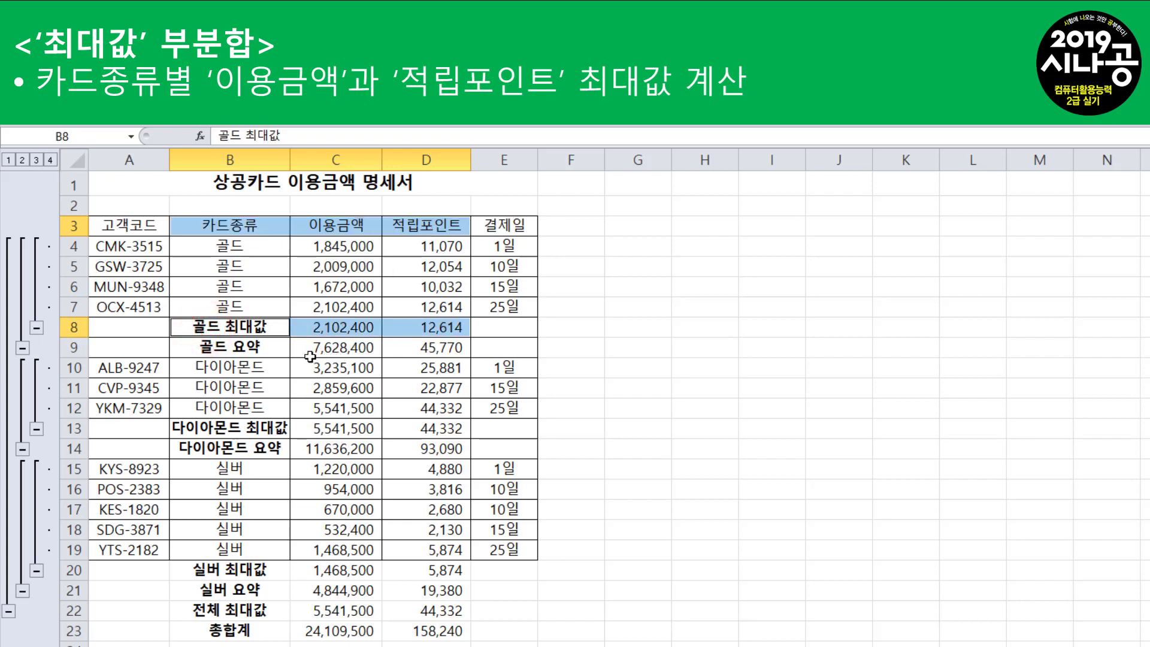
pyautogui.click(487, 325)
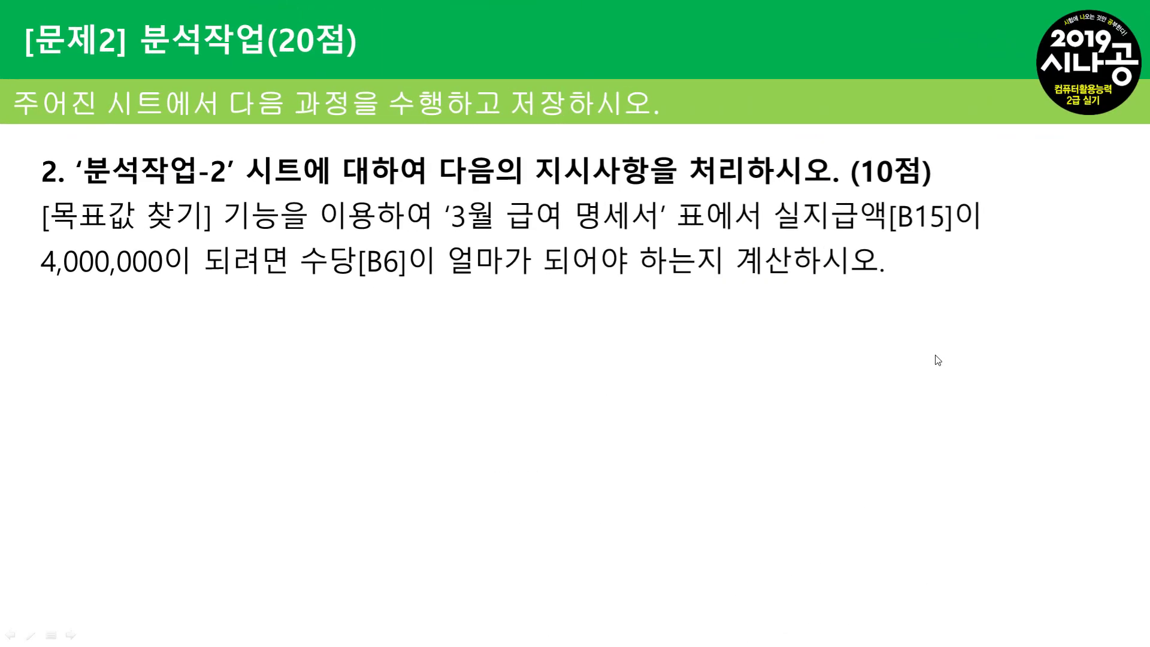
pyautogui.click(938, 360)
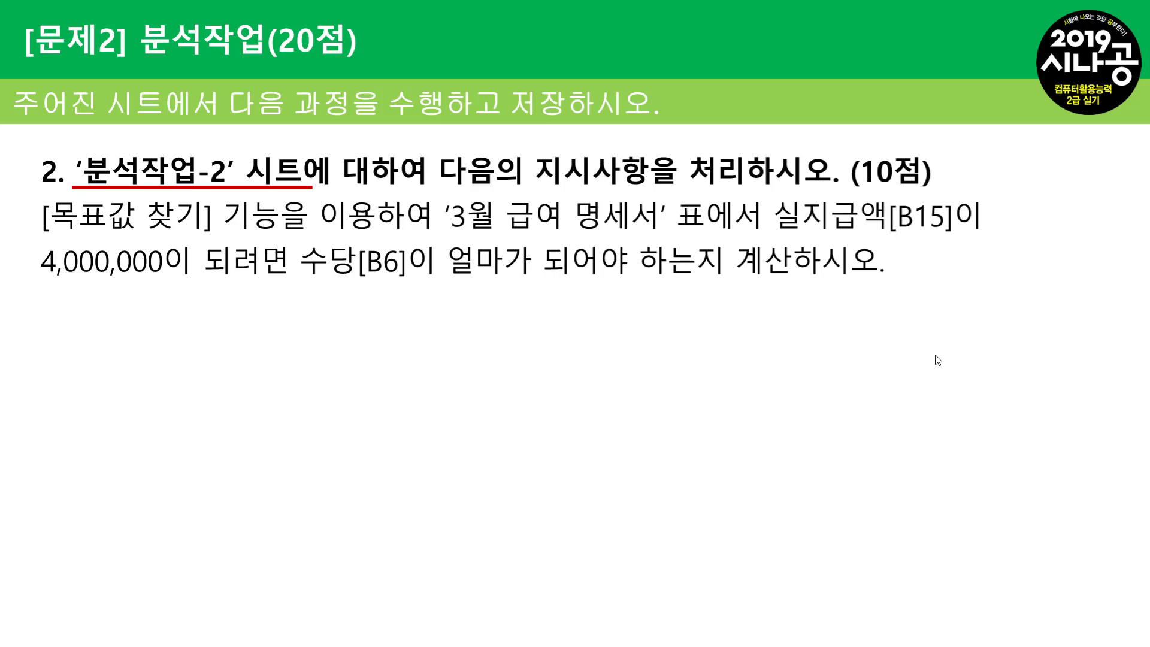
pyautogui.click(936, 356)
pyautogui.click(937, 360)
pyautogui.click(936, 356)
pyautogui.click(935, 355)
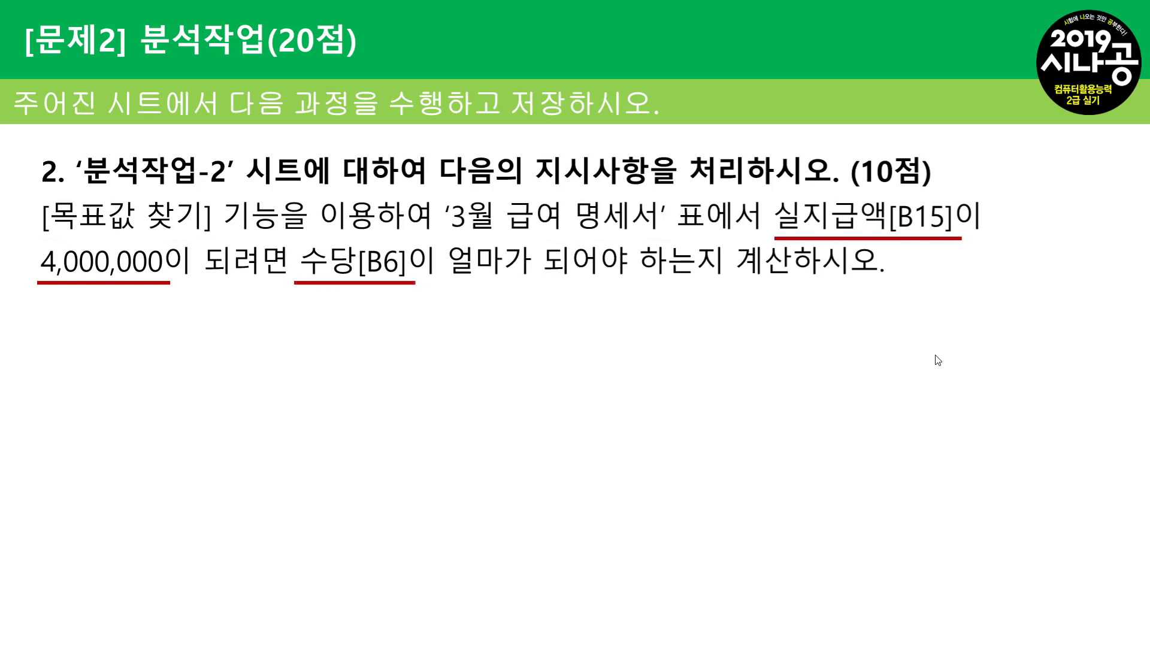
pyautogui.click(938, 359)
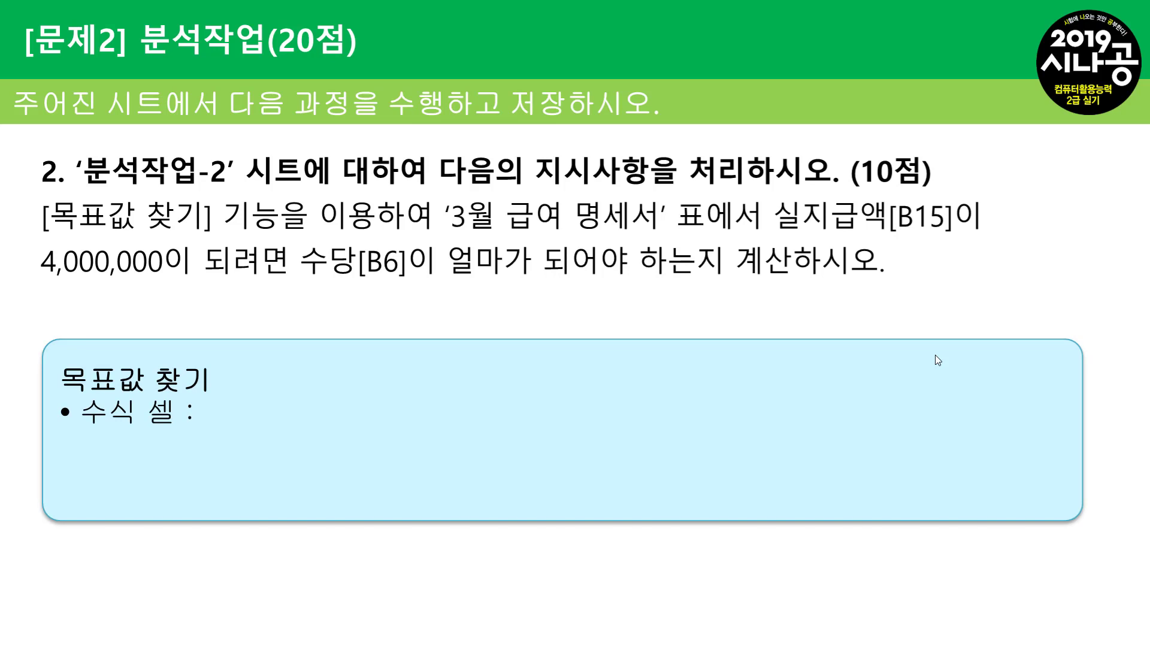
pyautogui.click(935, 354)
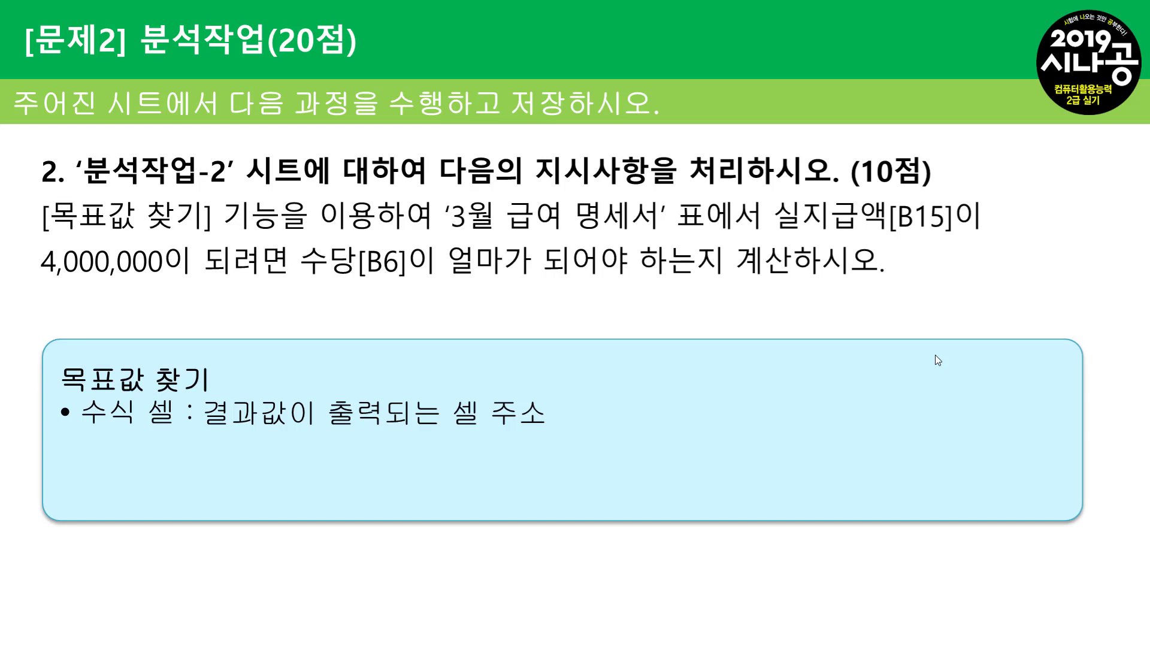
pyautogui.click(935, 355)
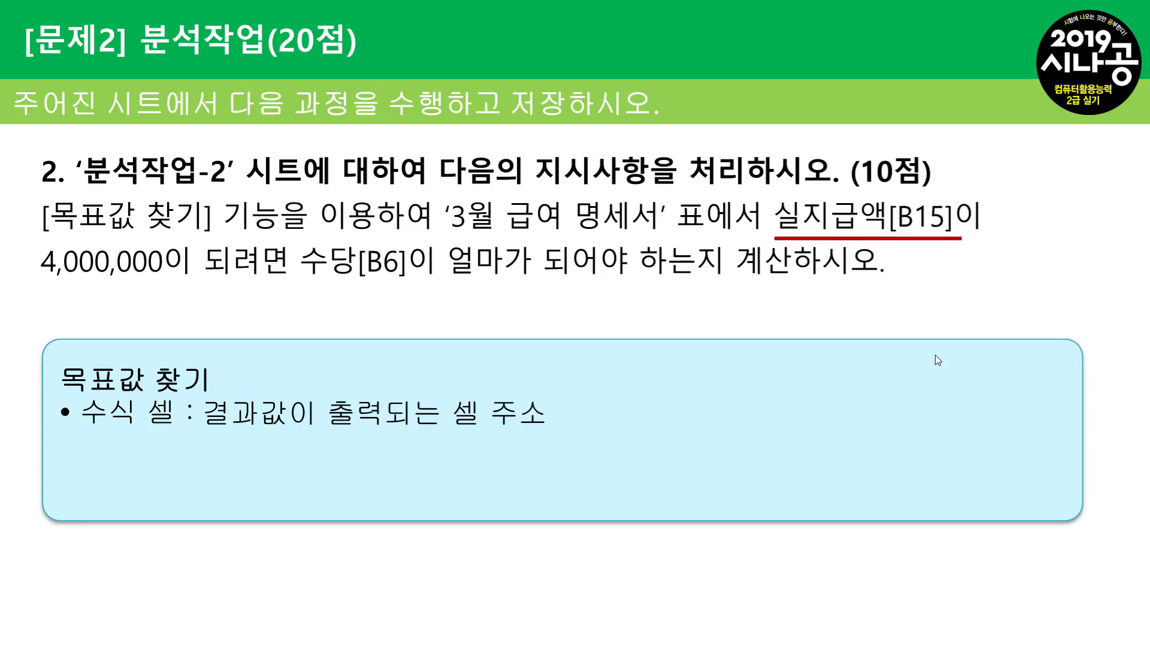
pyautogui.click(935, 355)
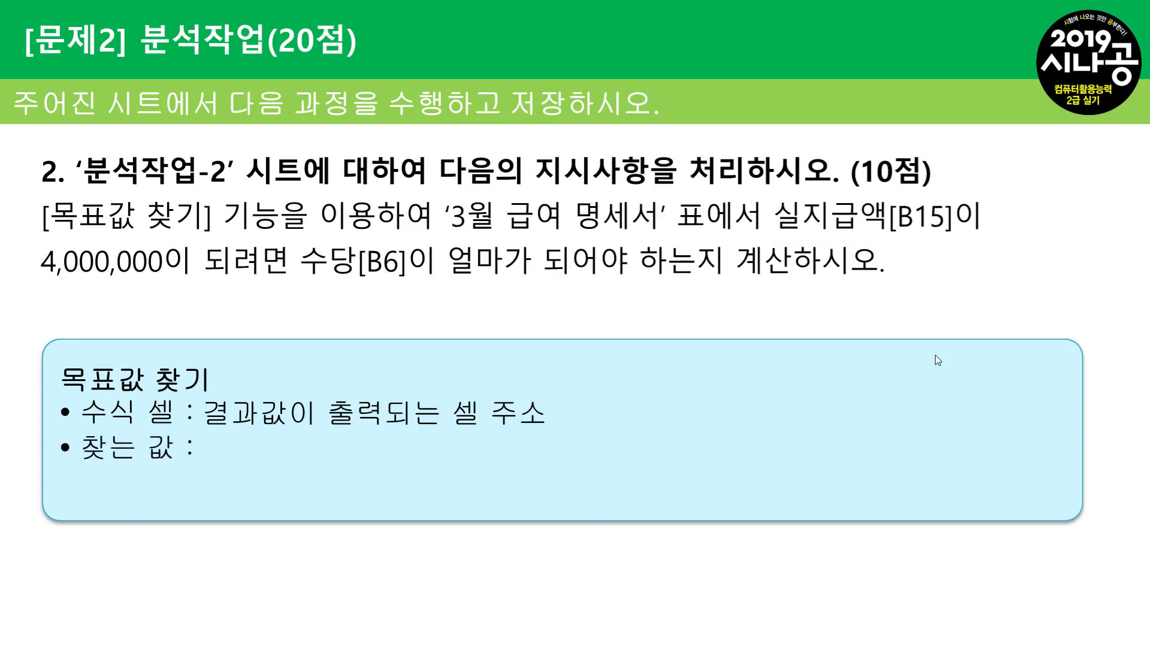
pyautogui.click(936, 354)
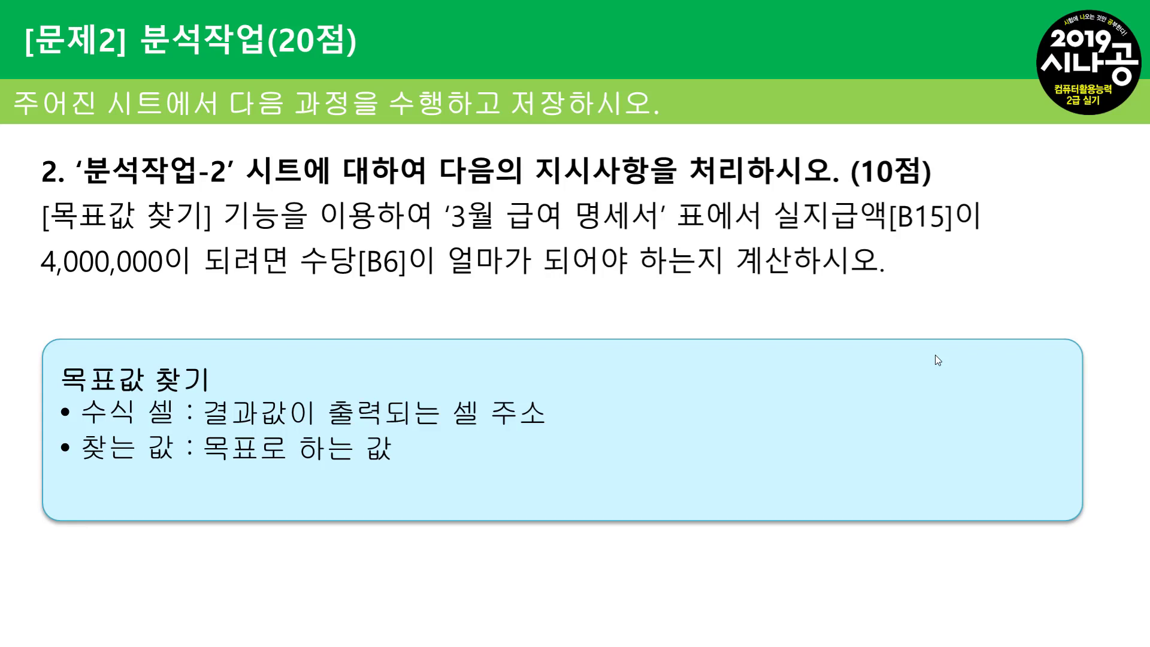
pyautogui.click(935, 355)
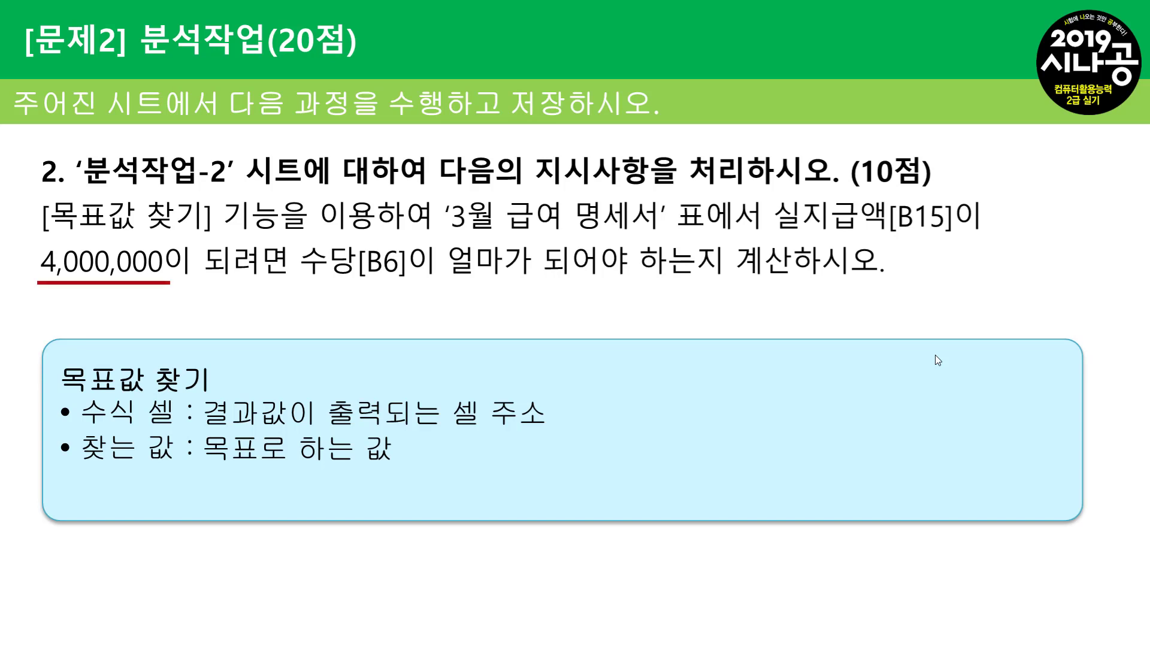